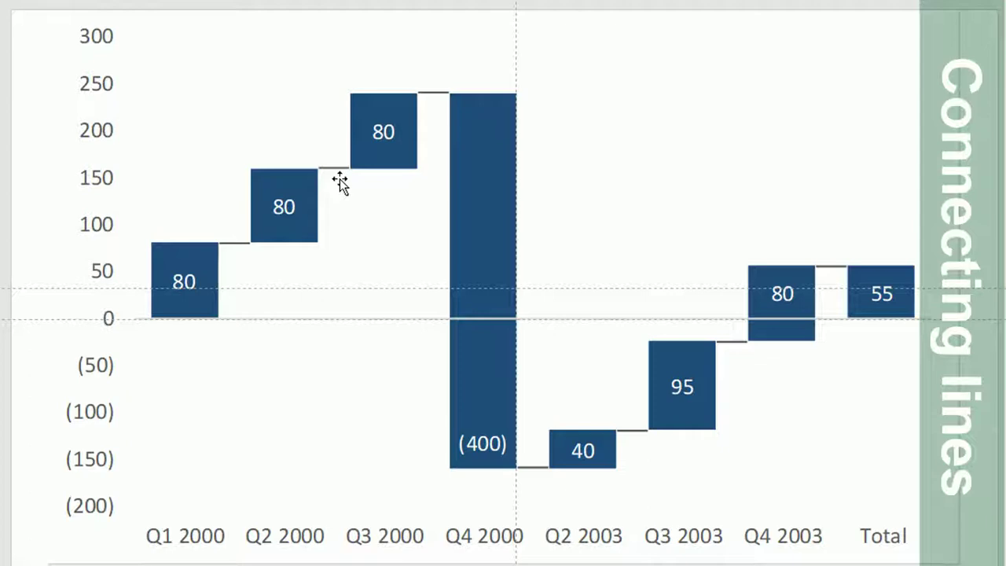
Step: Delete the existing connector lines from the waterfall chart
{"action": "left_click", "coordinate": [339, 179]}
{"action": "key", "text": "Delete"}
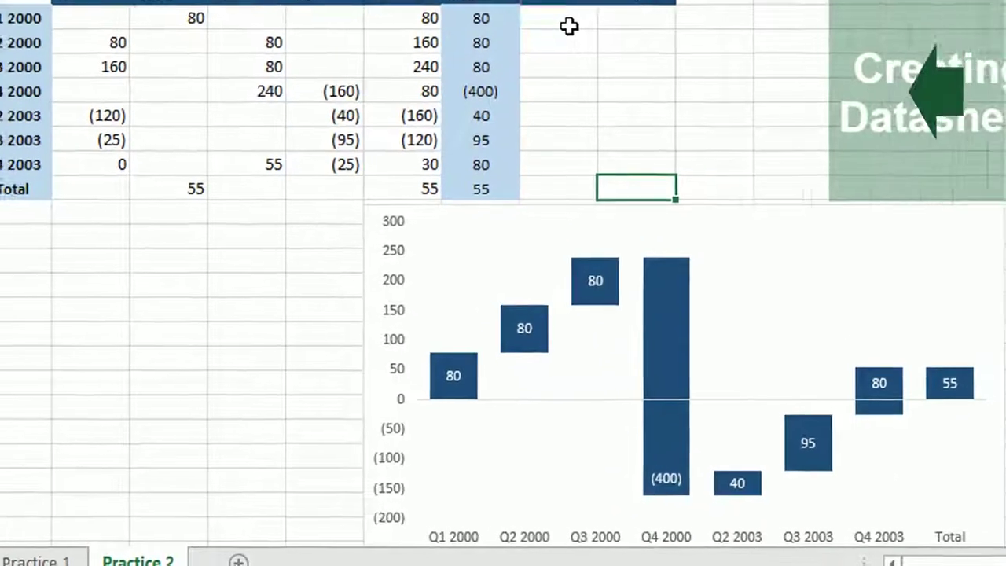
Step: Fill the X column with 1 through 8, starting from the Q1 2000 row
{"action": "left_click", "coordinate": [578, 36]}
{"action": "type", "text": "1"}
{"action": "key", "text": "Return"}
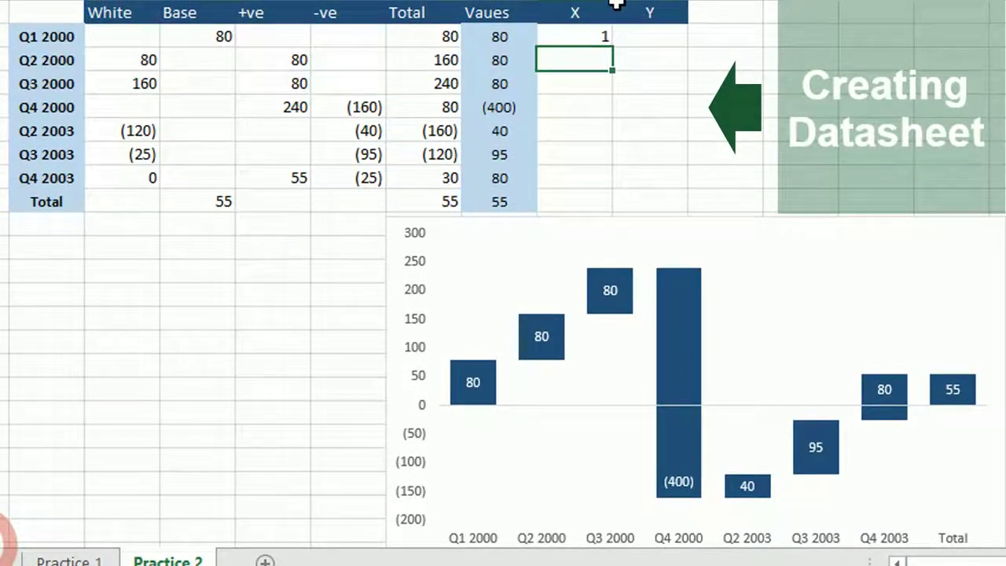
{"action": "left_click", "coordinate": [602, 36]}
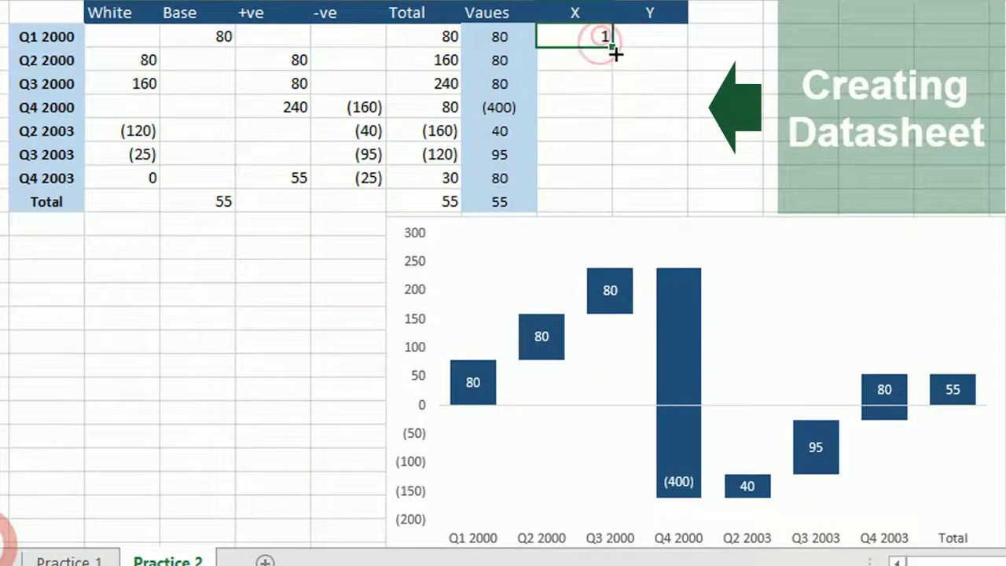
{"action": "left_click_drag", "start_coordinate": [614, 49], "coordinate": [617, 202]}
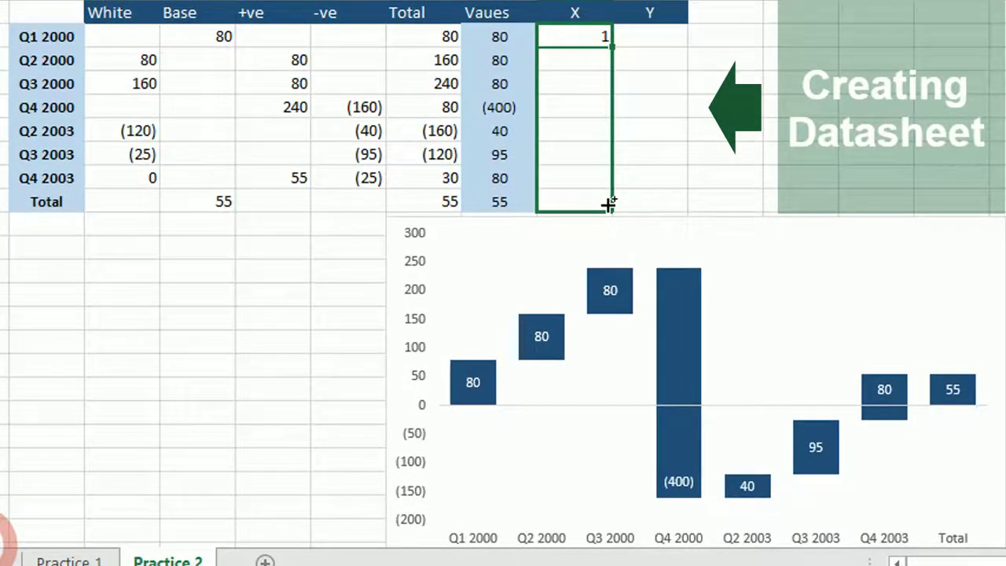
Step: Fill the Y column with 100 in every row, then select both new columns
{"action": "left_click", "coordinate": [667, 39]}
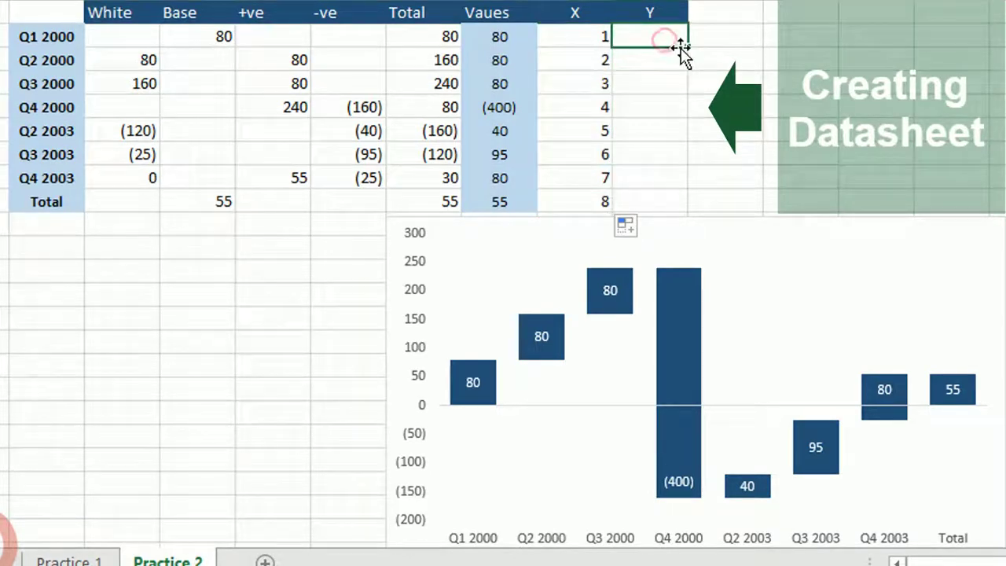
{"action": "type", "text": "100"}
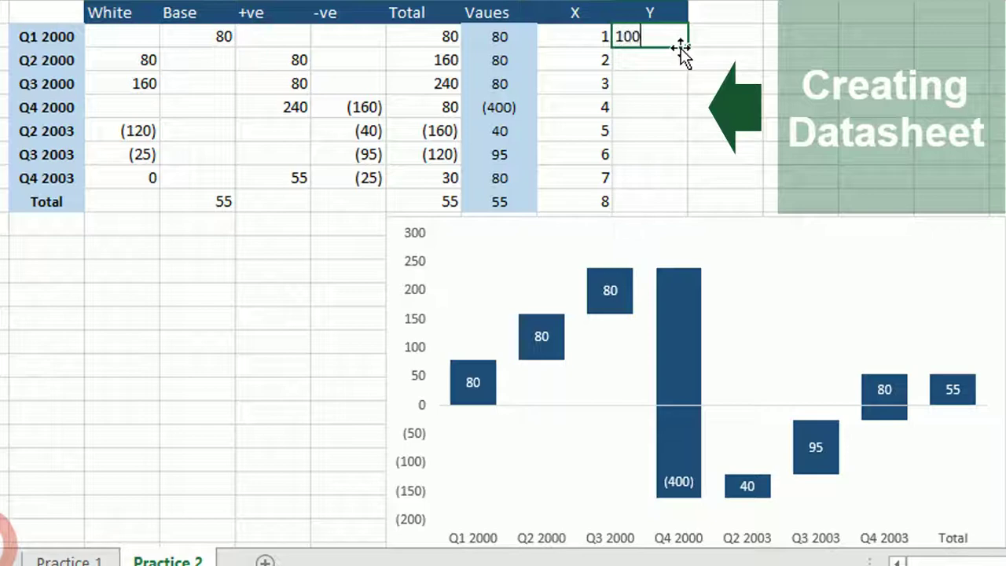
{"action": "key", "text": "Return"}
{"action": "left_click", "coordinate": [670, 35]}
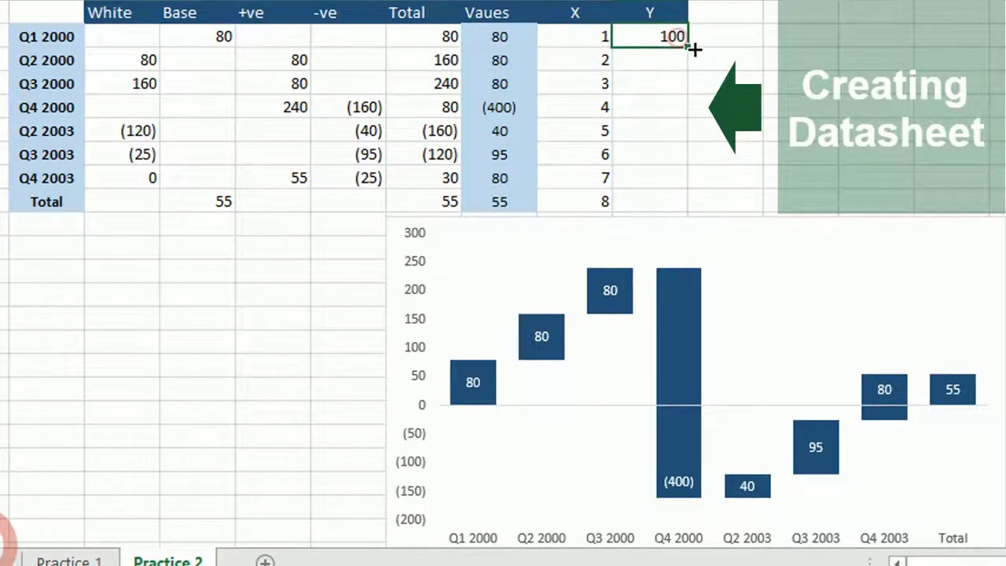
{"action": "left_click_drag", "start_coordinate": [691, 51], "coordinate": [656, 207]}
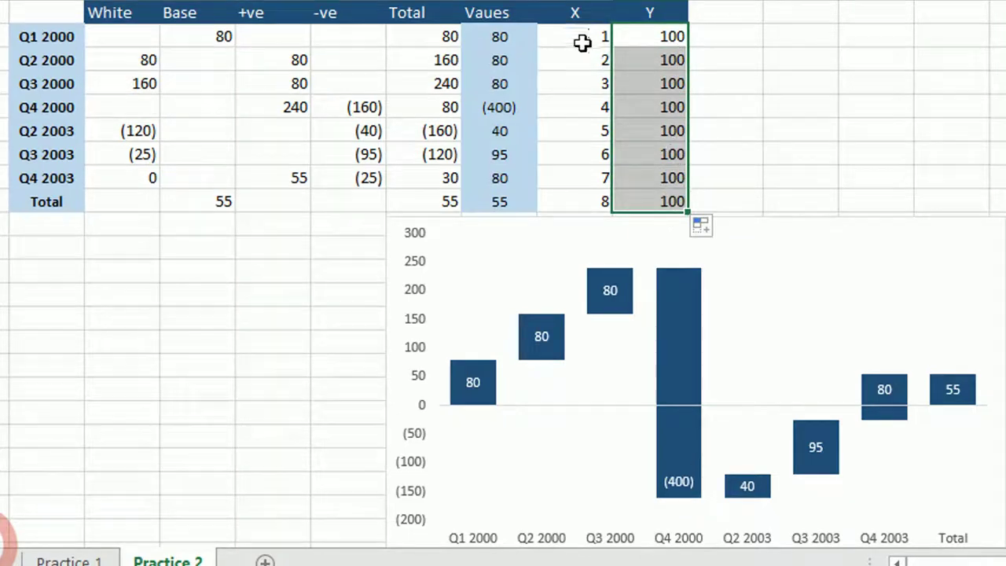
{"action": "left_click_drag", "start_coordinate": [574, 38], "coordinate": [666, 202]}
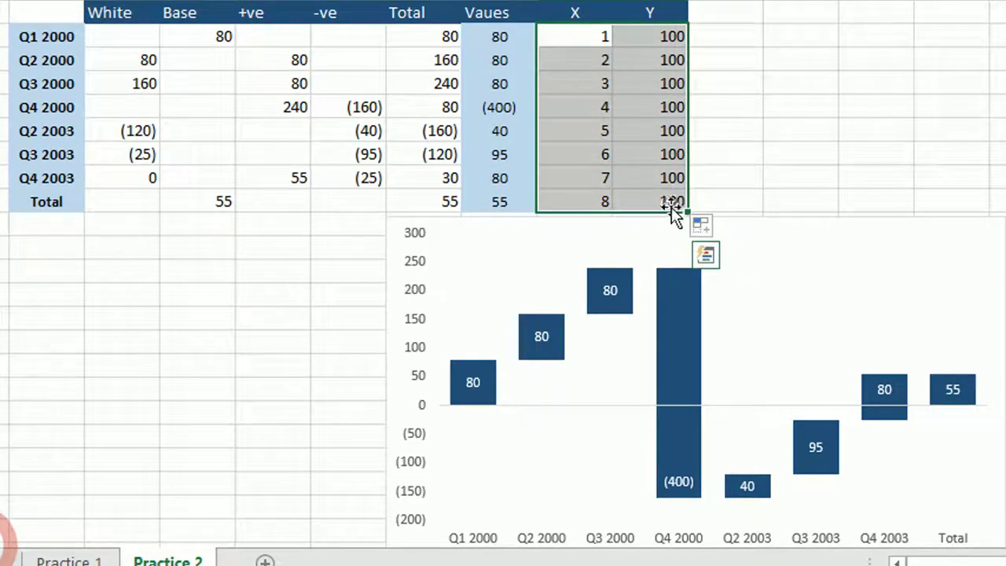
Step: Add a chart series named Dot with values from cells I2:I9 in Select Data
{"action": "left_click", "coordinate": [770, 310]}
{"action": "right_click", "coordinate": [770, 310]}
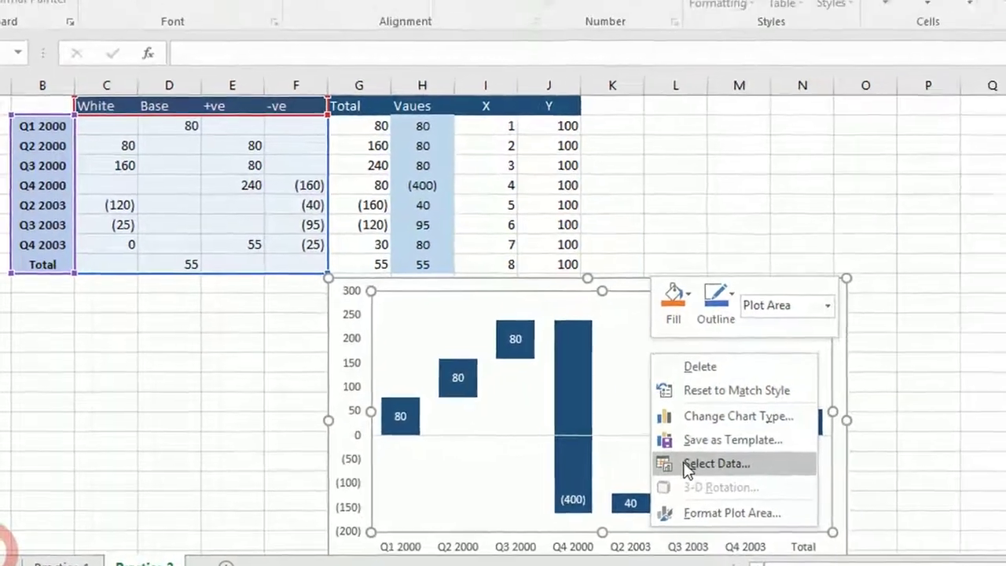
{"action": "left_click", "coordinate": [687, 465]}
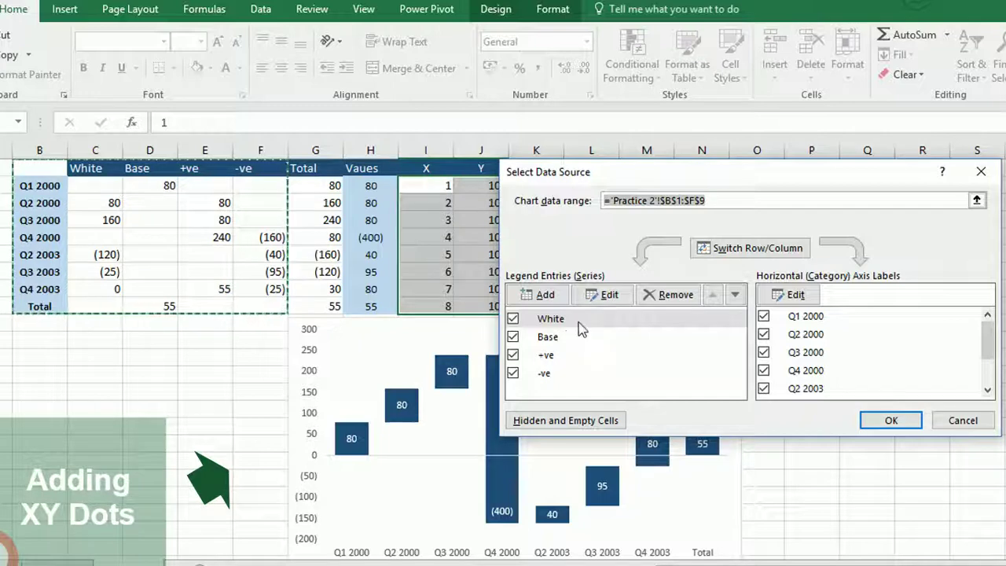
{"action": "left_click", "coordinate": [546, 295]}
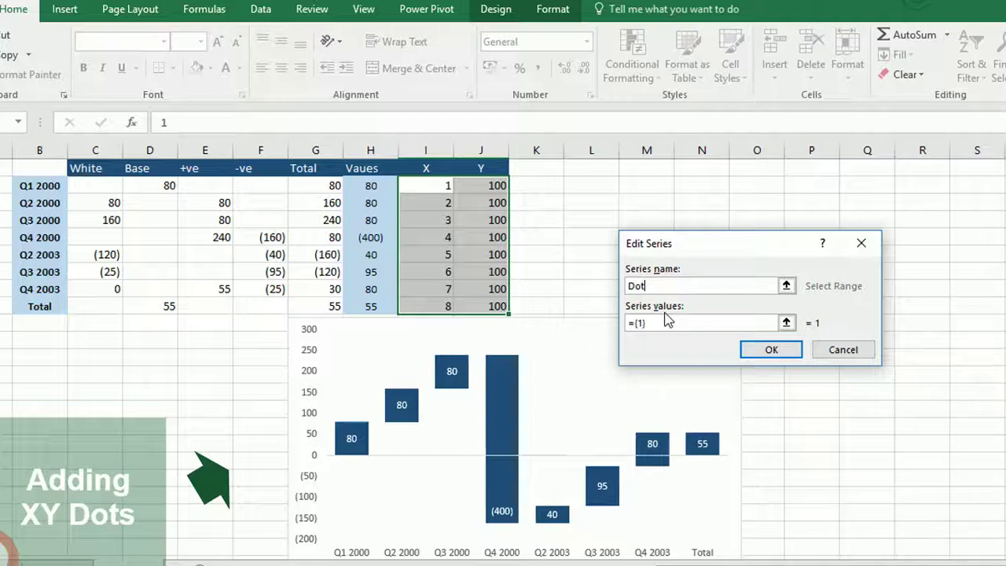
{"action": "left_click_drag", "start_coordinate": [660, 324], "coordinate": [604, 322]}
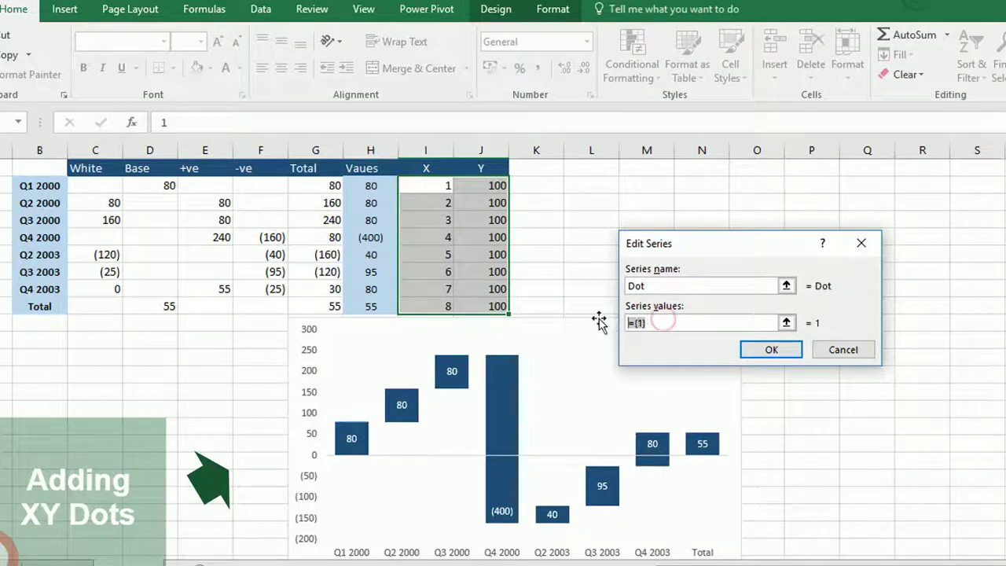
{"action": "left_click_drag", "start_coordinate": [445, 187], "coordinate": [437, 307]}
{"action": "left_click", "coordinate": [526, 355]}
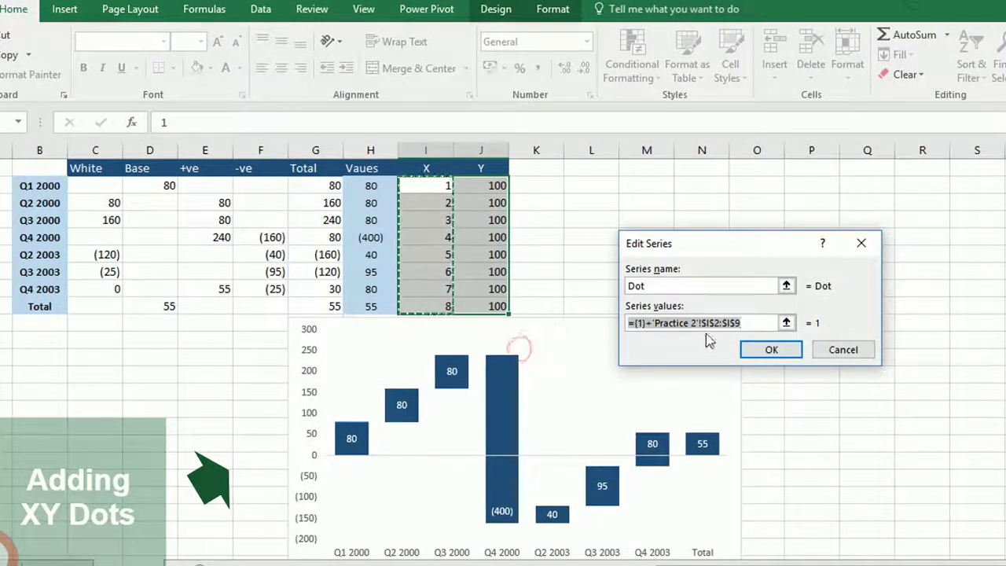
{"action": "left_click_drag", "start_coordinate": [743, 323], "coordinate": [602, 324]}
{"action": "key", "text": "Delete"}
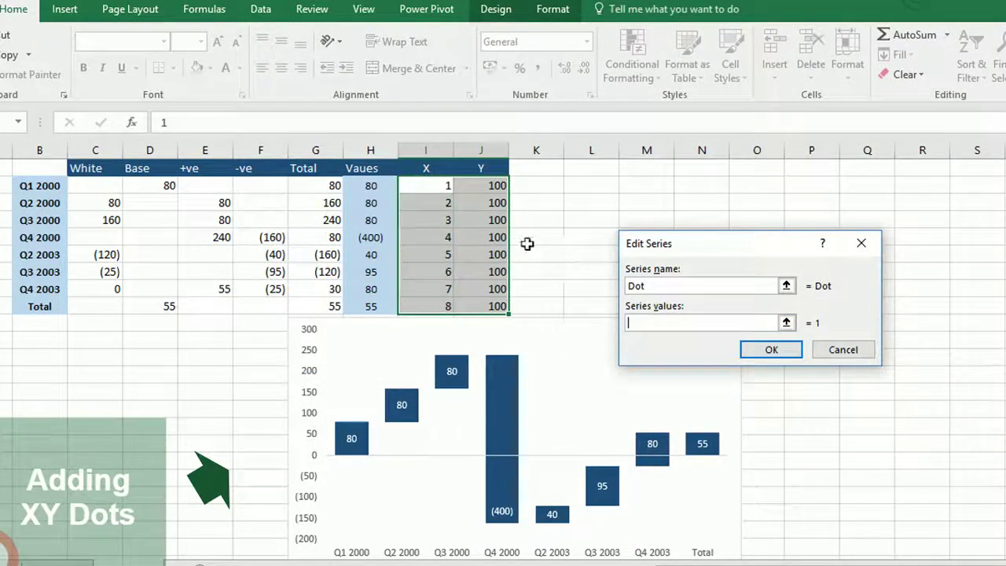
{"action": "left_click_drag", "start_coordinate": [444, 187], "coordinate": [434, 308]}
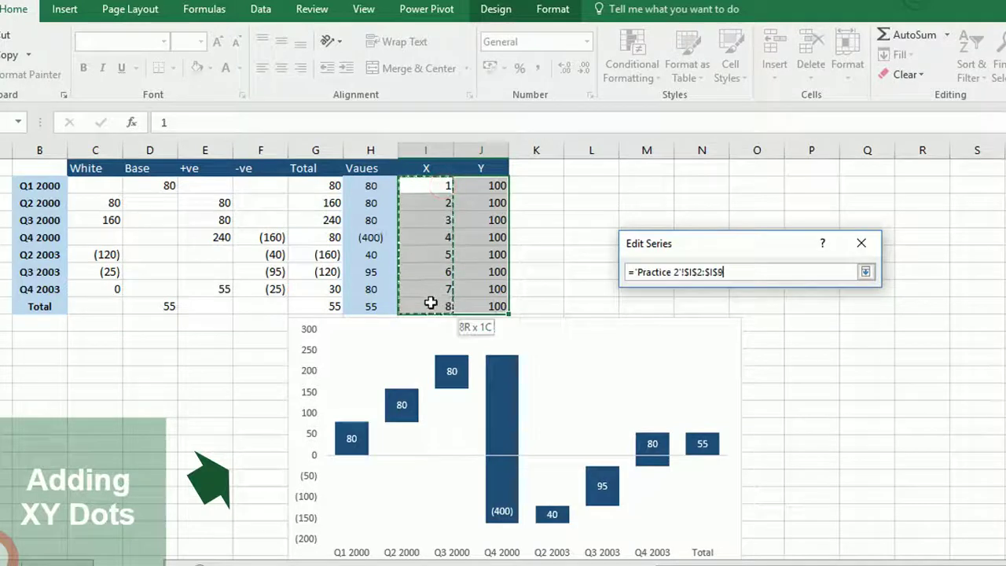
{"action": "left_click", "coordinate": [755, 349]}
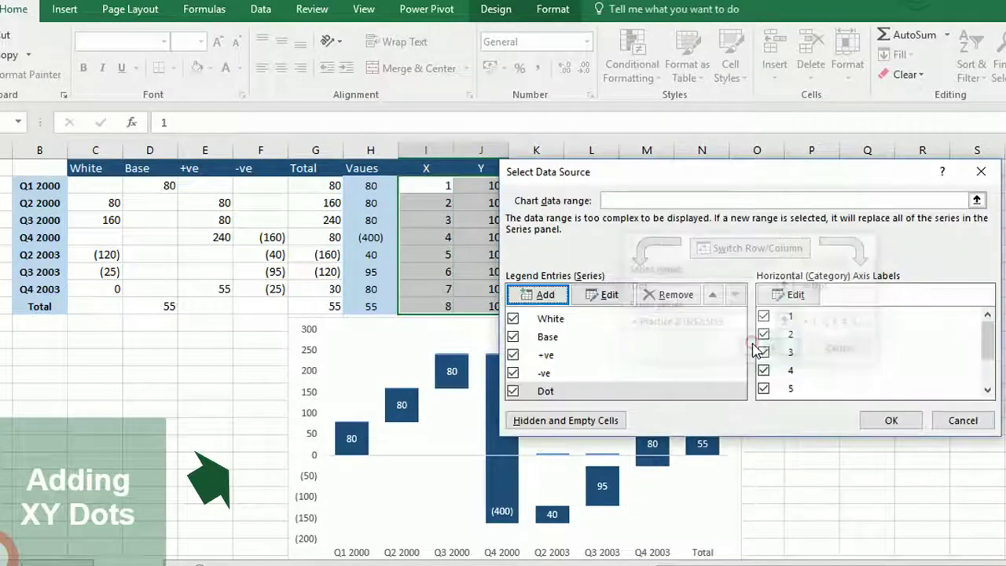
Step: Confirm the data source, then make Dot a Scatter series in a Combo chart
{"action": "left_click", "coordinate": [888, 418]}
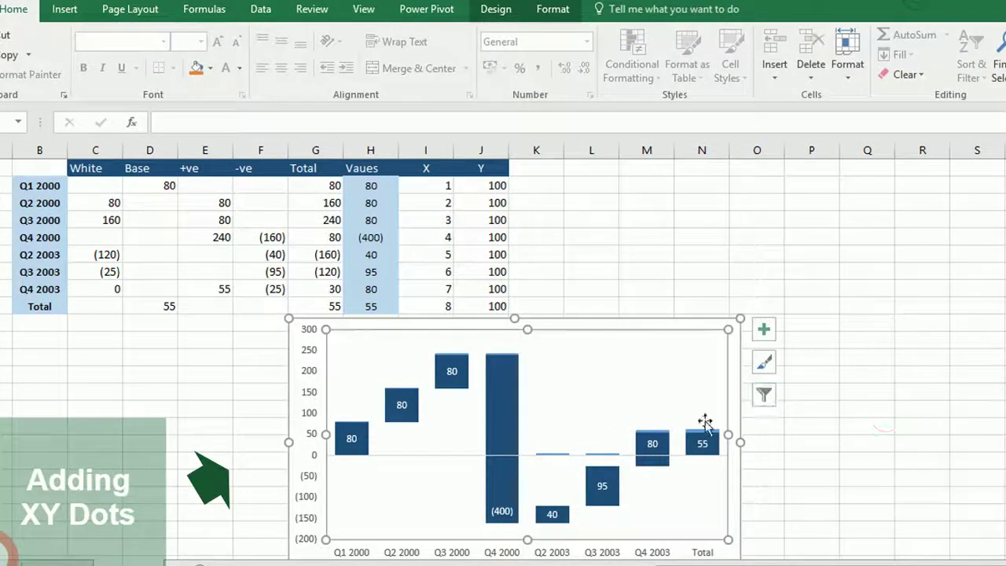
{"action": "left_click", "coordinate": [611, 455]}
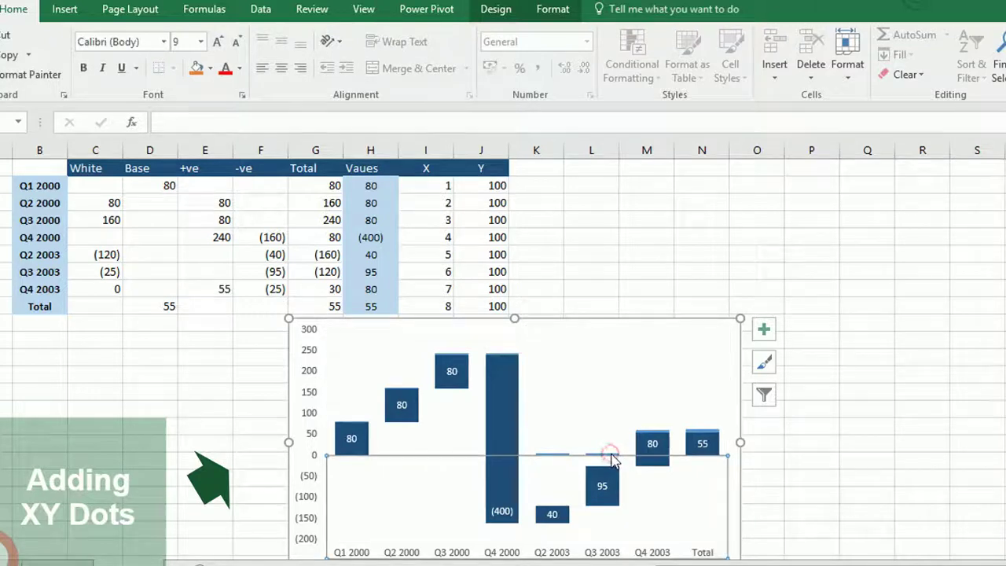
{"action": "right_click", "coordinate": [699, 437]}
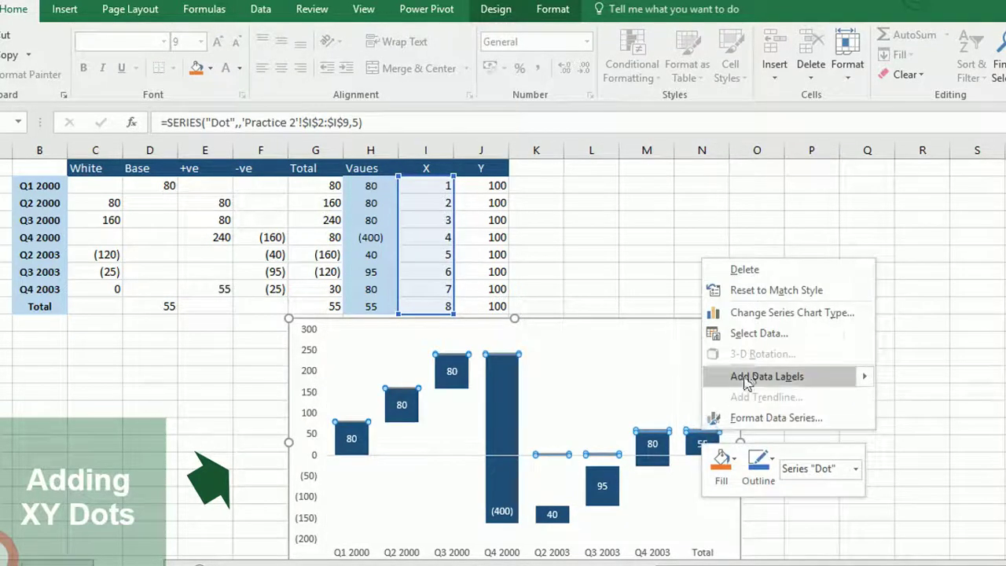
{"action": "left_click", "coordinate": [767, 315]}
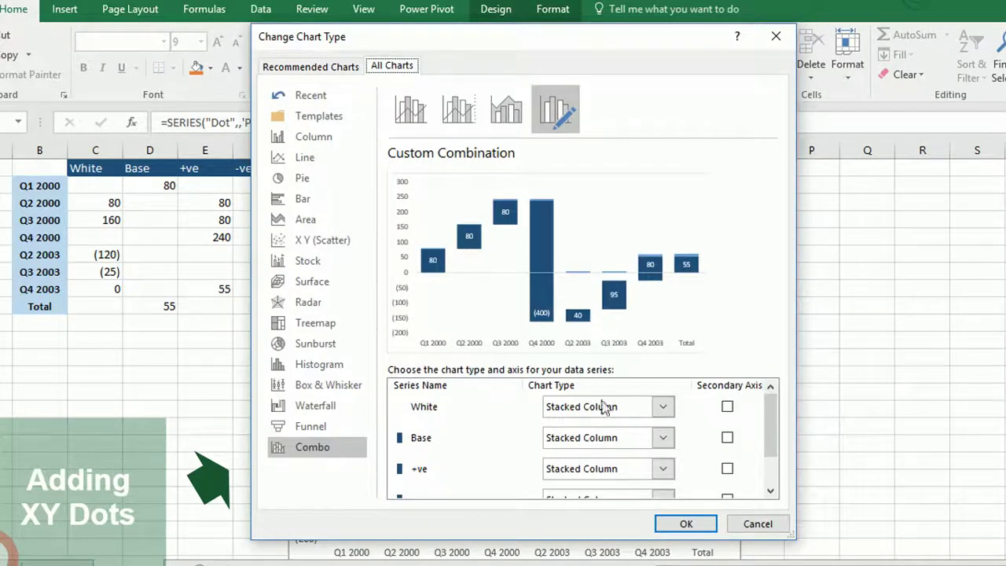
{"action": "left_click_drag", "start_coordinate": [770, 428], "coordinate": [770, 456]}
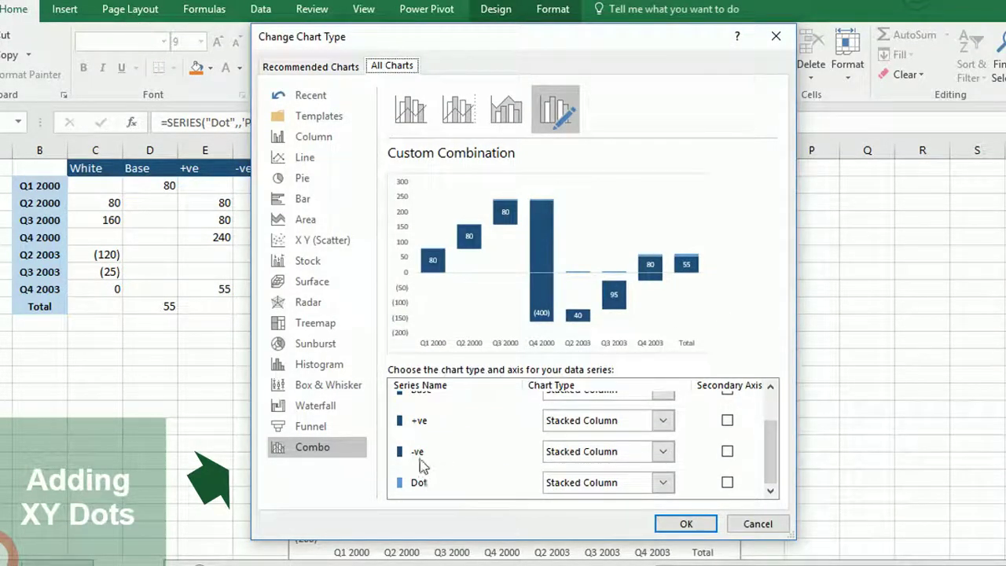
{"action": "left_click", "coordinate": [586, 482]}
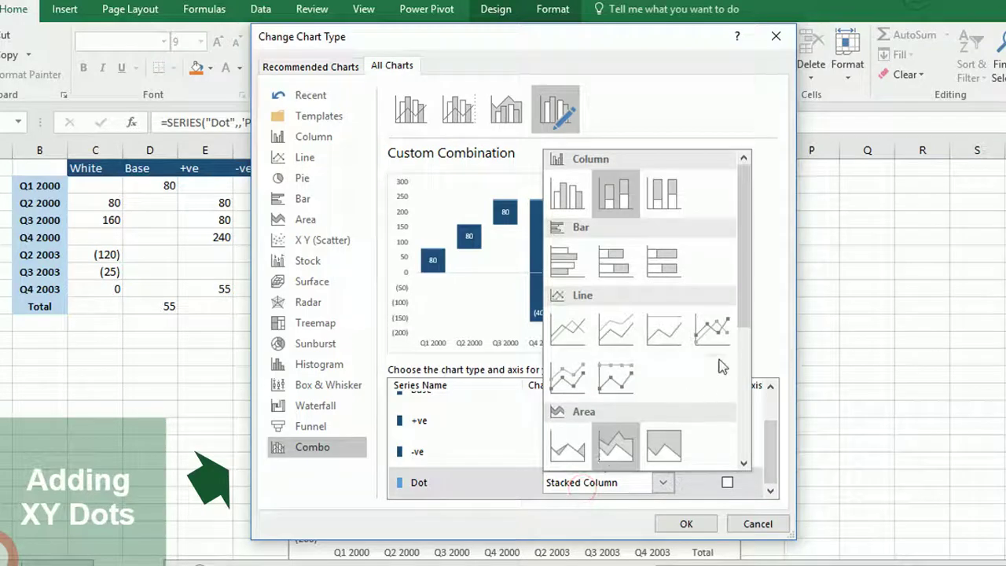
{"action": "left_click_drag", "start_coordinate": [743, 327], "coordinate": [743, 432]}
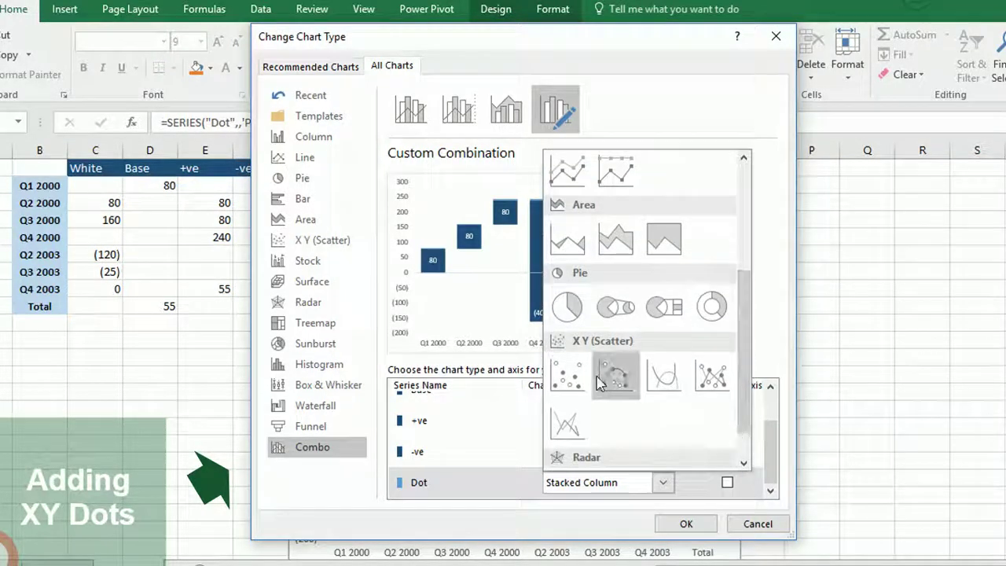
{"action": "left_click", "coordinate": [568, 375]}
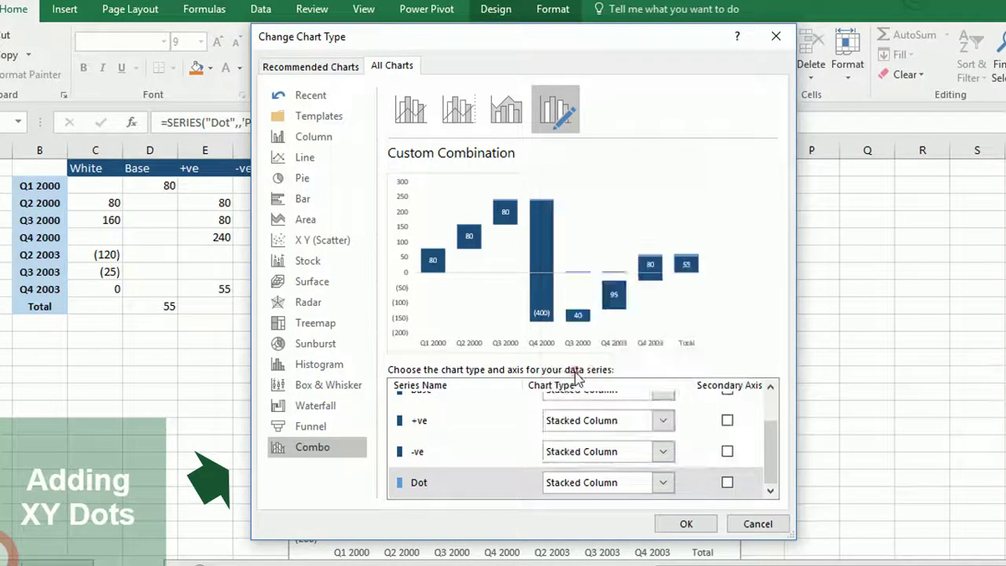
{"action": "left_click", "coordinate": [685, 524]}
{"action": "left_click", "coordinate": [790, 442]}
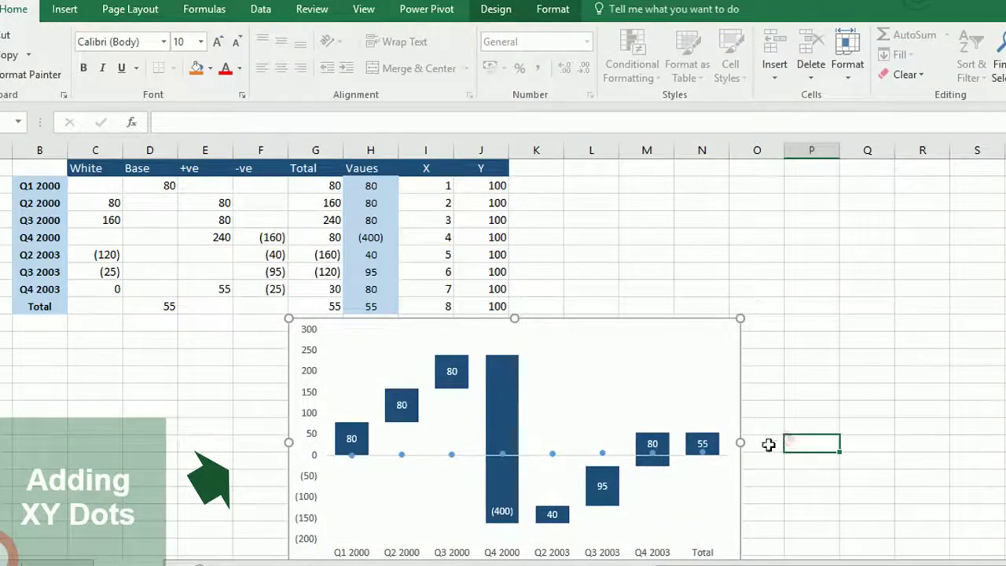
Step: Edit the Dot series so its X values come from I2:I9
{"action": "right_click", "coordinate": [585, 386]}
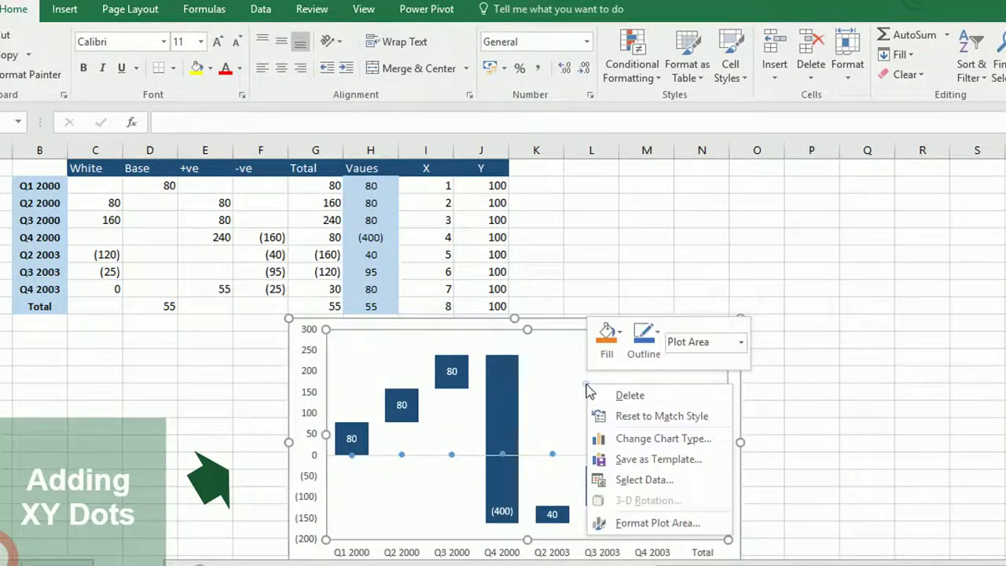
{"action": "left_click", "coordinate": [608, 488]}
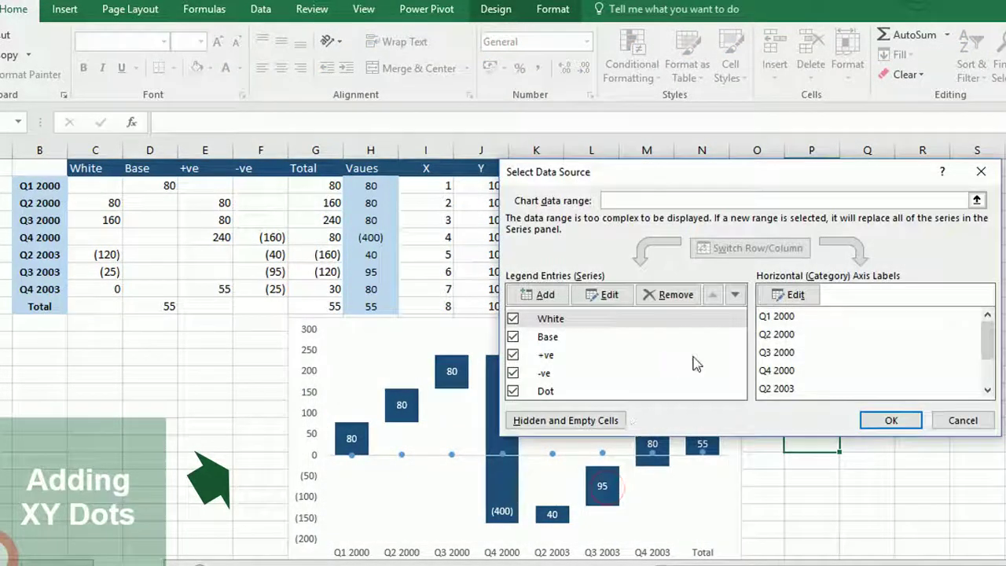
{"action": "left_click", "coordinate": [546, 390]}
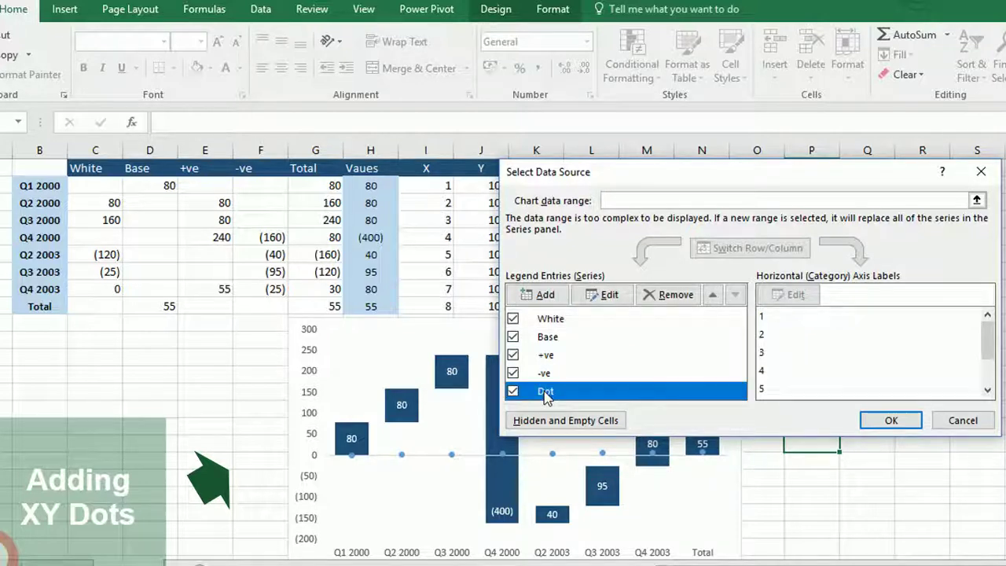
{"action": "left_click", "coordinate": [610, 297]}
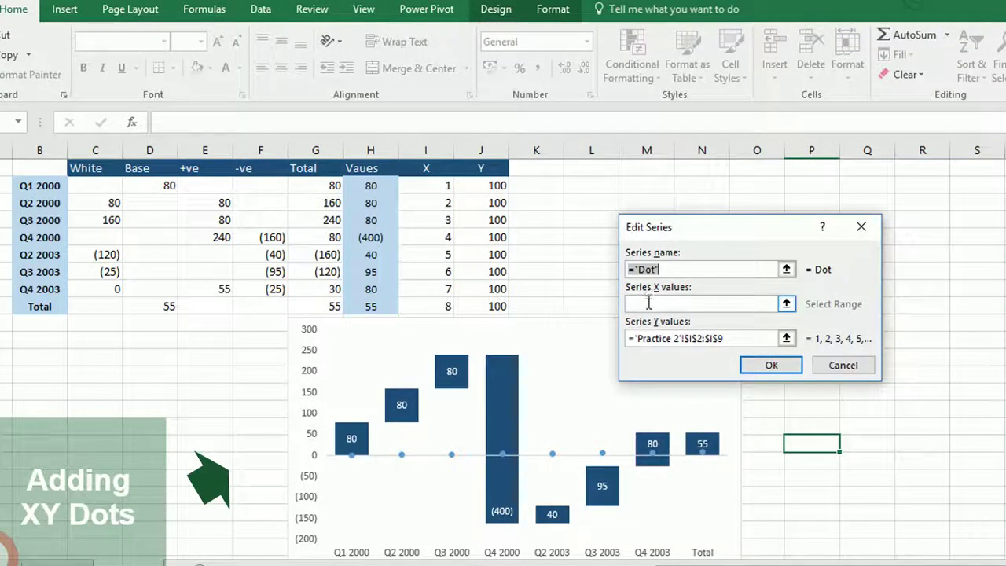
{"action": "left_click", "coordinate": [647, 305]}
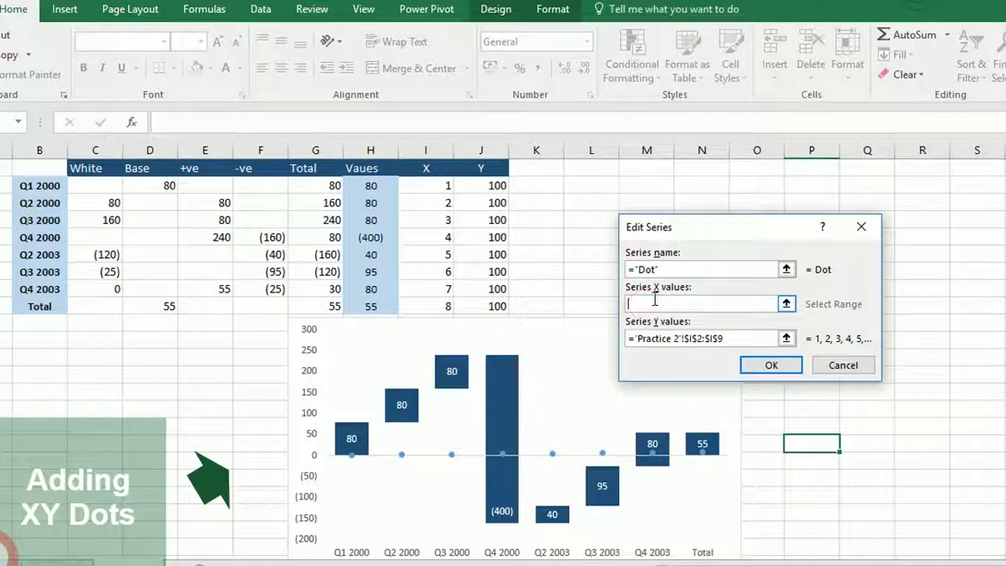
{"action": "left_click_drag", "start_coordinate": [437, 187], "coordinate": [439, 306]}
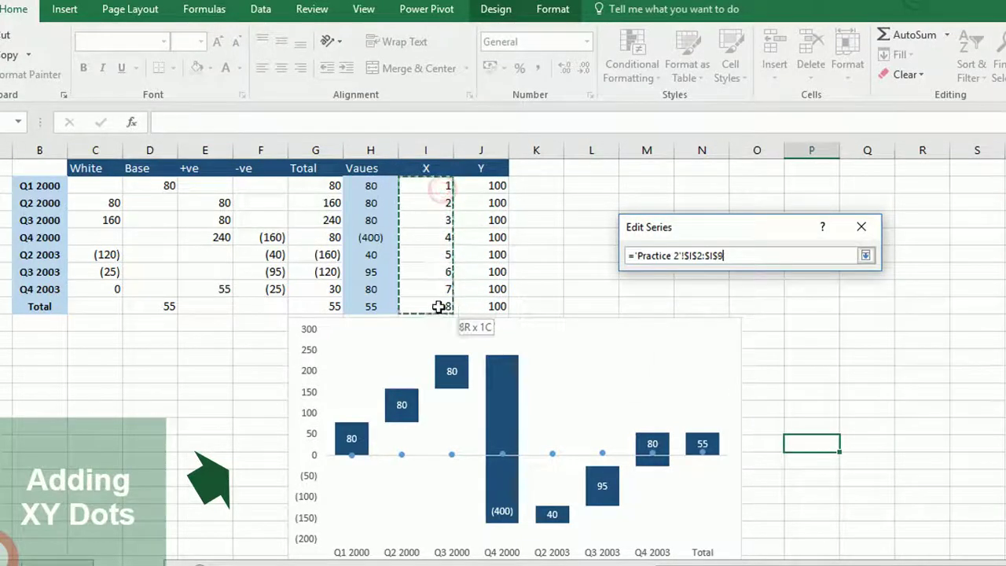
Step: Set the Dot series' Y values to J2:J9 and confirm both dialogs
{"action": "left_click_drag", "start_coordinate": [724, 338], "coordinate": [628, 338]}
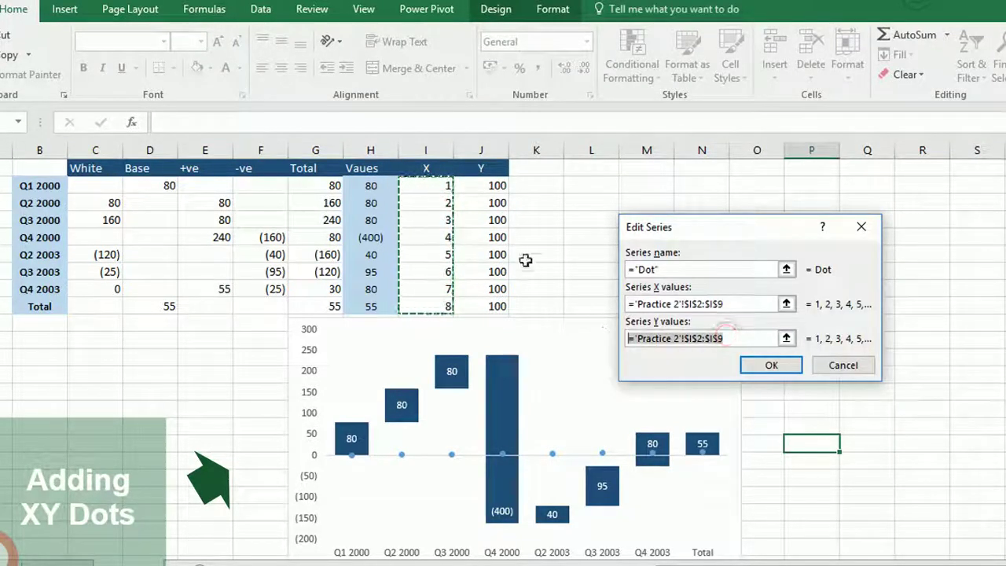
{"action": "left_click_drag", "start_coordinate": [481, 185], "coordinate": [487, 302]}
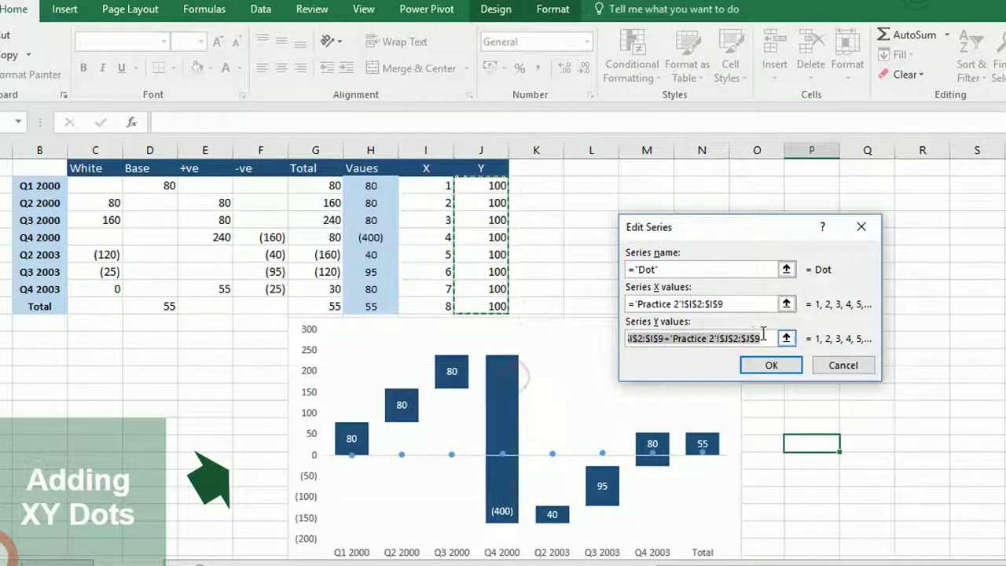
{"action": "left_click_drag", "start_coordinate": [668, 339], "coordinate": [538, 302]}
{"action": "key", "text": "BackSpace"}
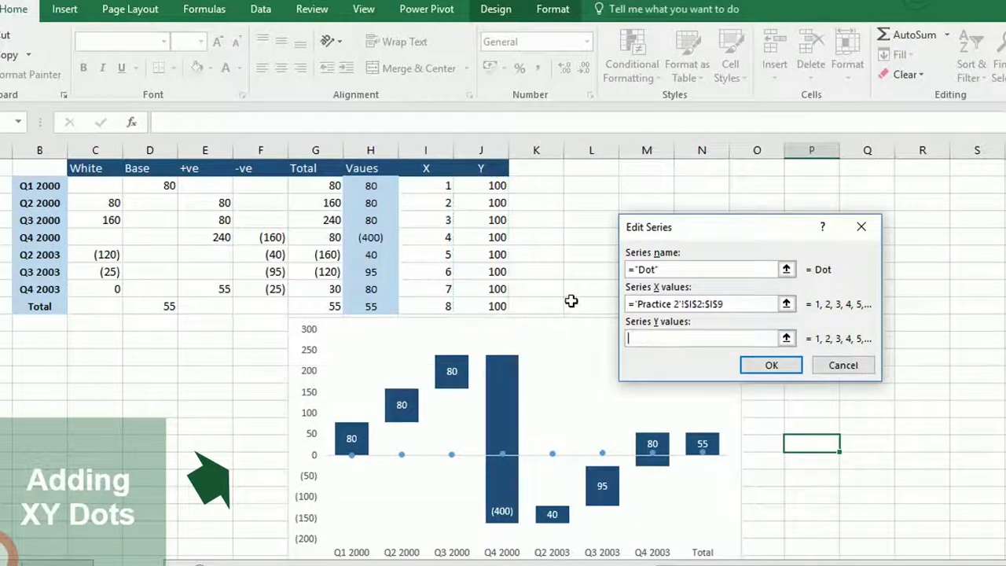
{"action": "left_click_drag", "start_coordinate": [493, 185], "coordinate": [486, 306]}
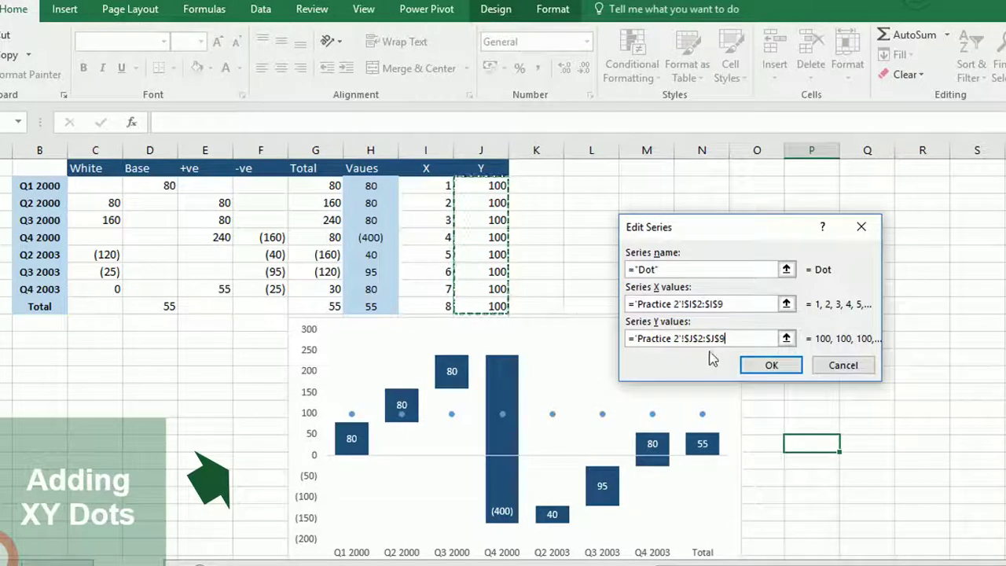
{"action": "left_click", "coordinate": [762, 363]}
{"action": "left_click", "coordinate": [885, 417]}
{"action": "key", "text": "Escape"}
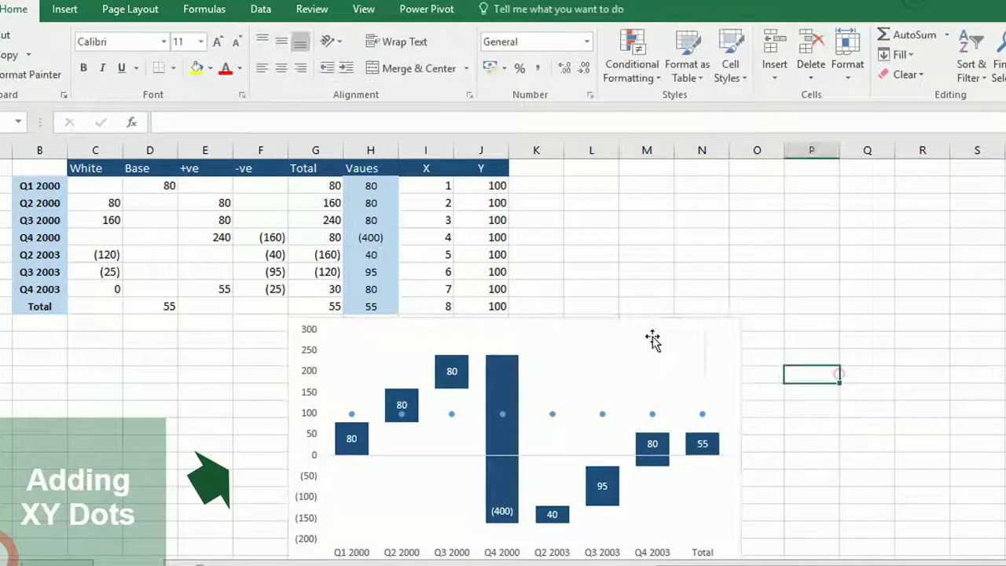
{"action": "left_click_drag", "start_coordinate": [448, 186], "coordinate": [480, 290]}
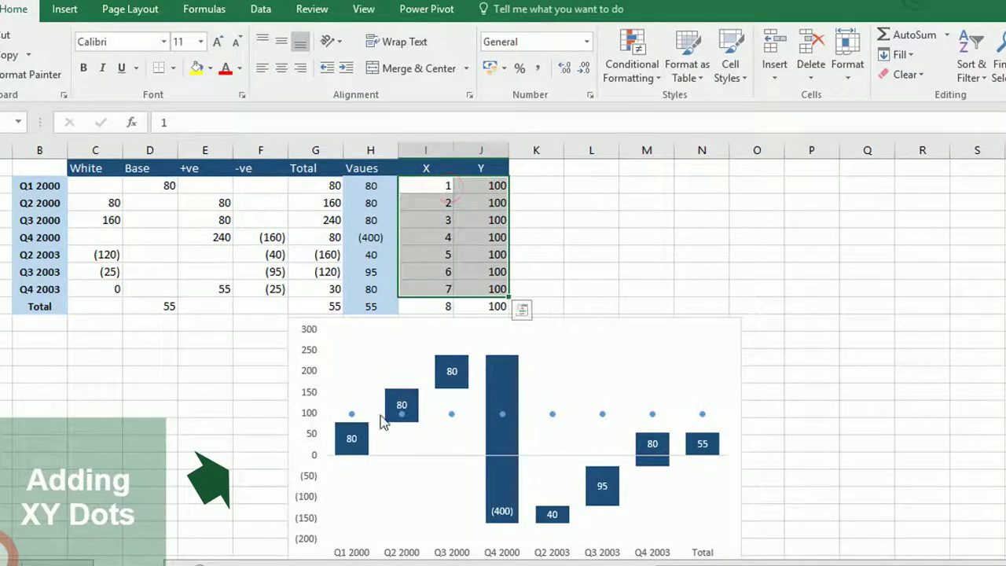
{"action": "left_click", "coordinate": [592, 283]}
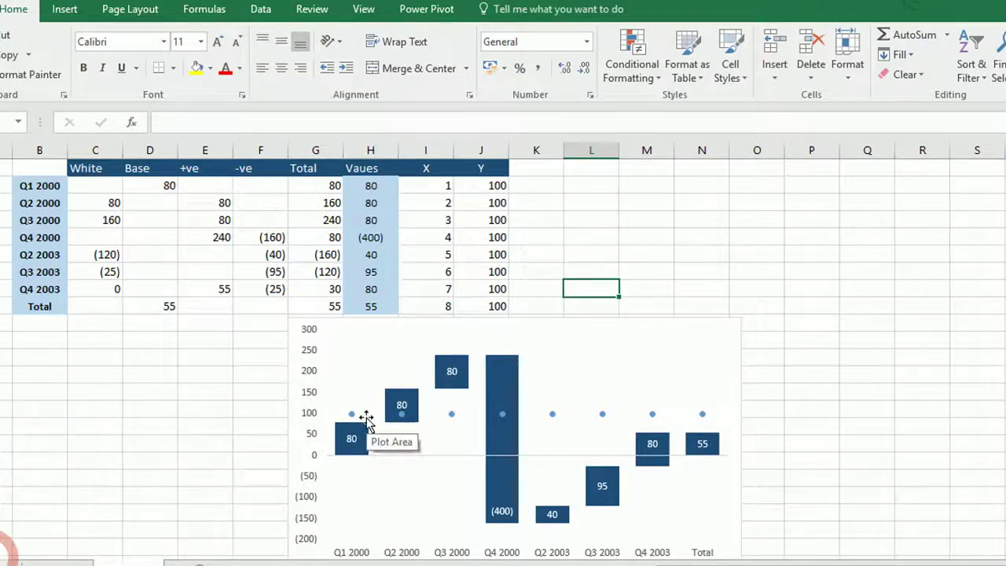
{"action": "left_click_drag", "start_coordinate": [430, 187], "coordinate": [466, 306]}
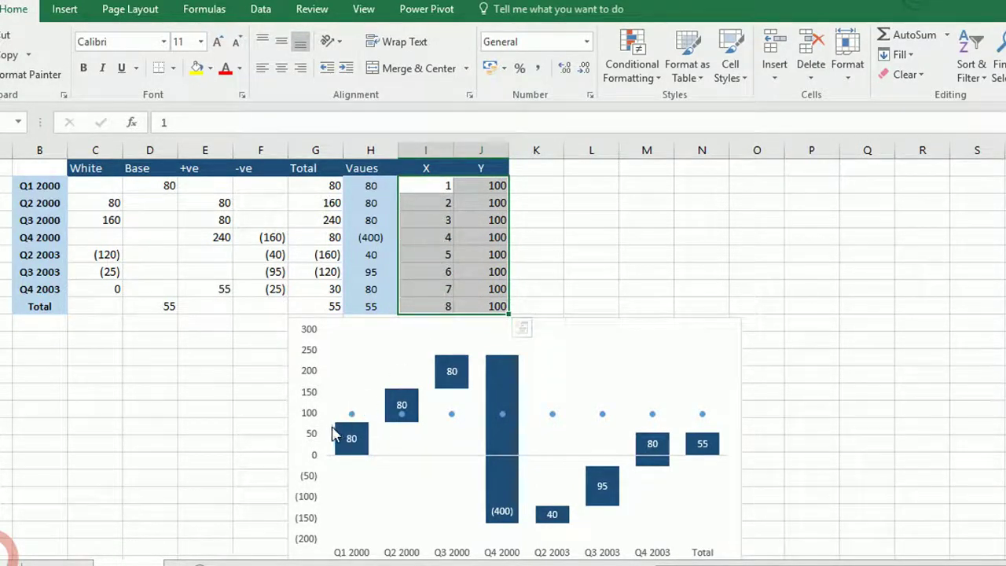
{"action": "left_click", "coordinate": [260, 408]}
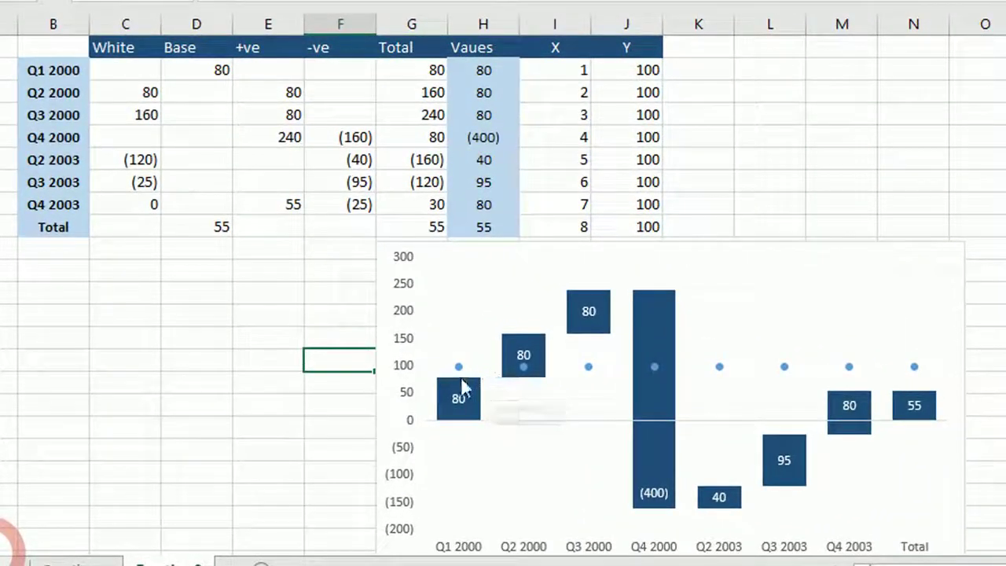
Step: Change I2 to 1.5 and fill the X column down to 8.5
{"action": "left_click", "coordinate": [556, 38]}
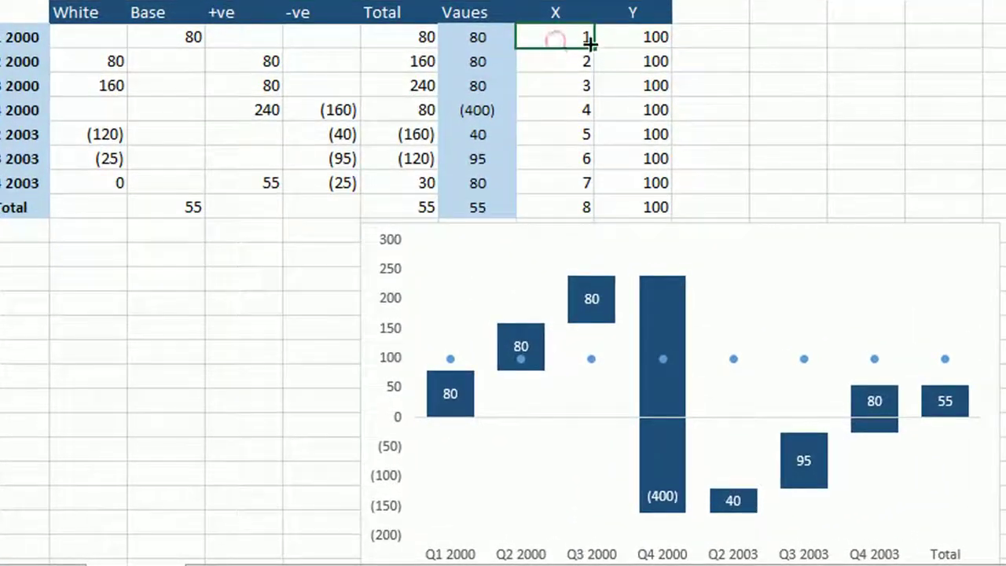
{"action": "double_click", "coordinate": [588, 37]}
{"action": "type", "text": ".5"}
{"action": "key", "text": "Return"}
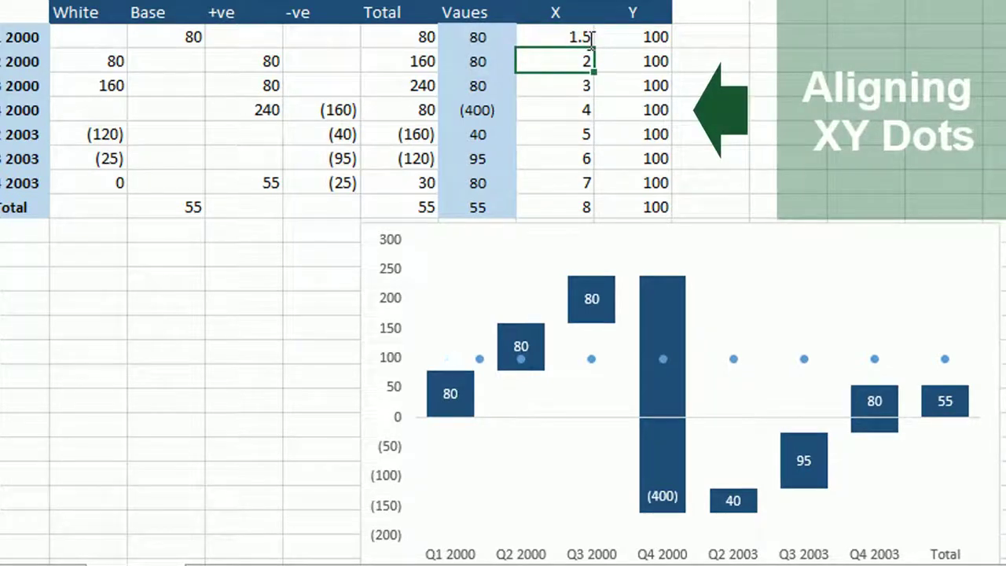
{"action": "left_click", "coordinate": [579, 38]}
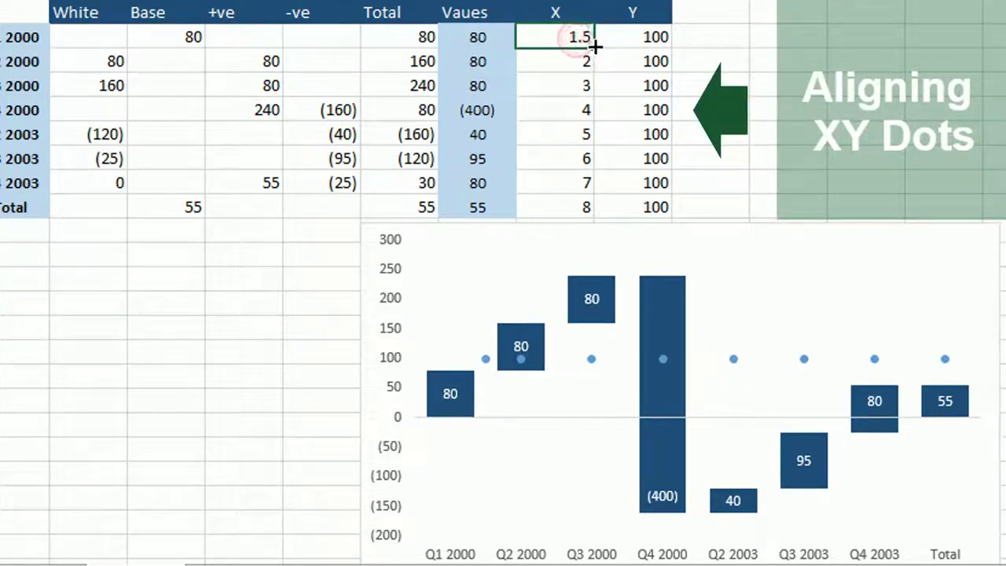
{"action": "left_click_drag", "start_coordinate": [595, 49], "coordinate": [580, 208]}
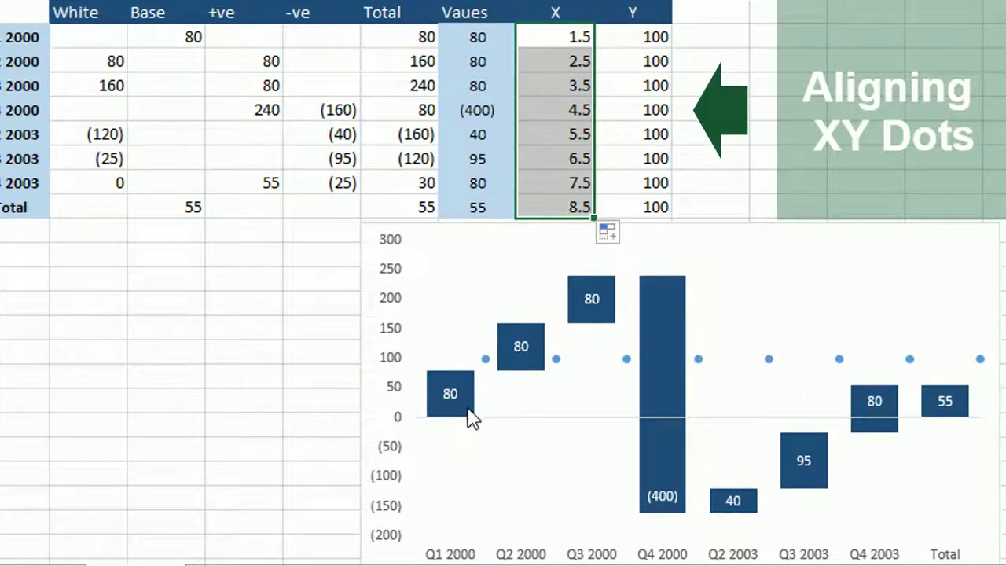
{"action": "mouse_move", "coordinate": [470, 399]}
{"action": "mouse_move", "coordinate": [487, 366]}
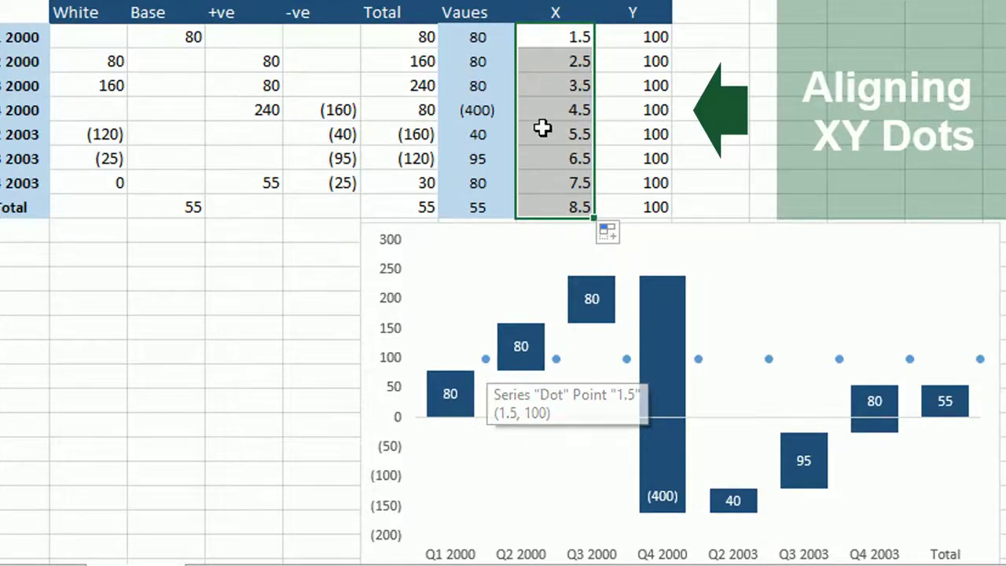
{"action": "left_click", "coordinate": [645, 39]}
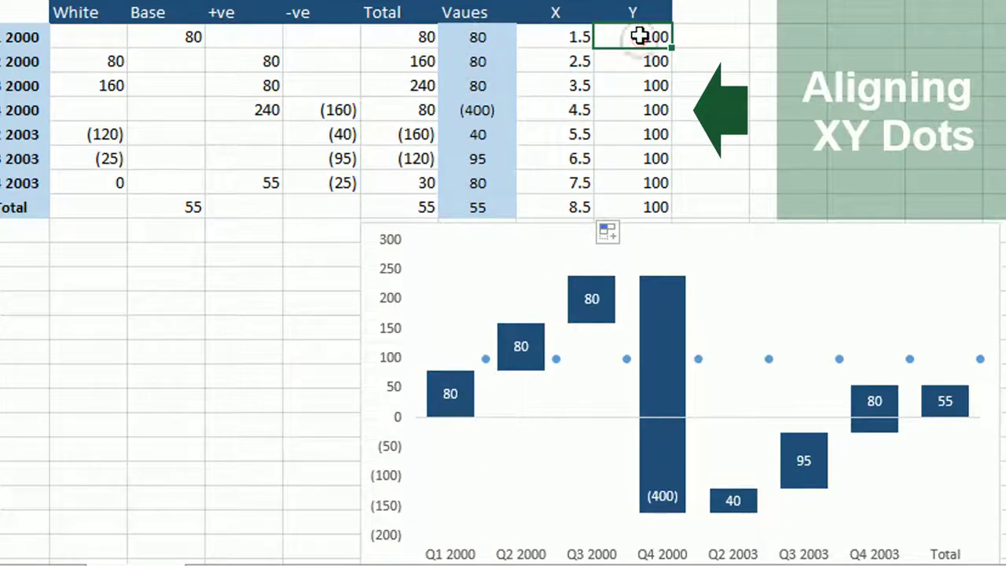
Step: Link the first three Y cells to their Total values with formulas
{"action": "type", "text": "="}
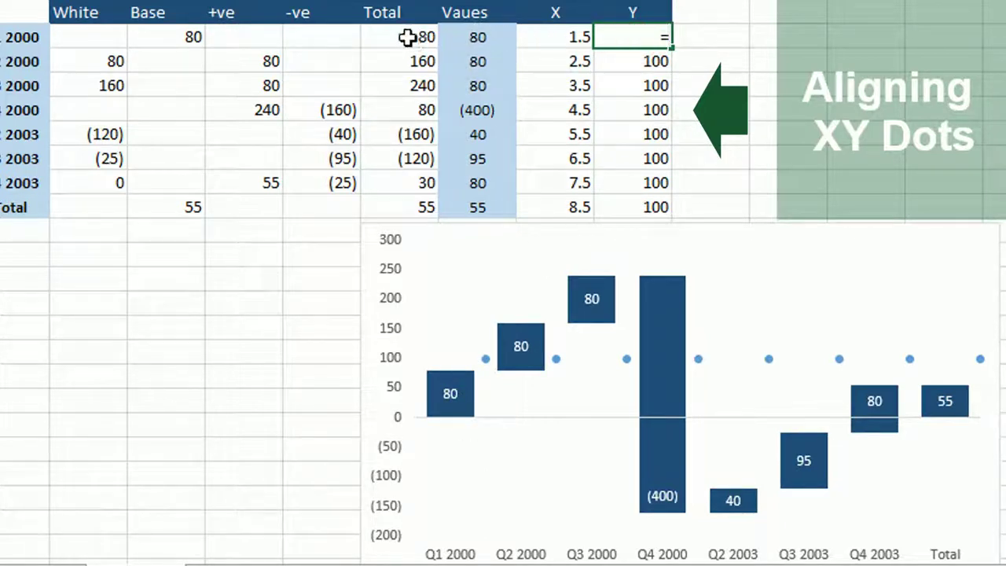
{"action": "left_click", "coordinate": [408, 38]}
{"action": "key", "text": "Return"}
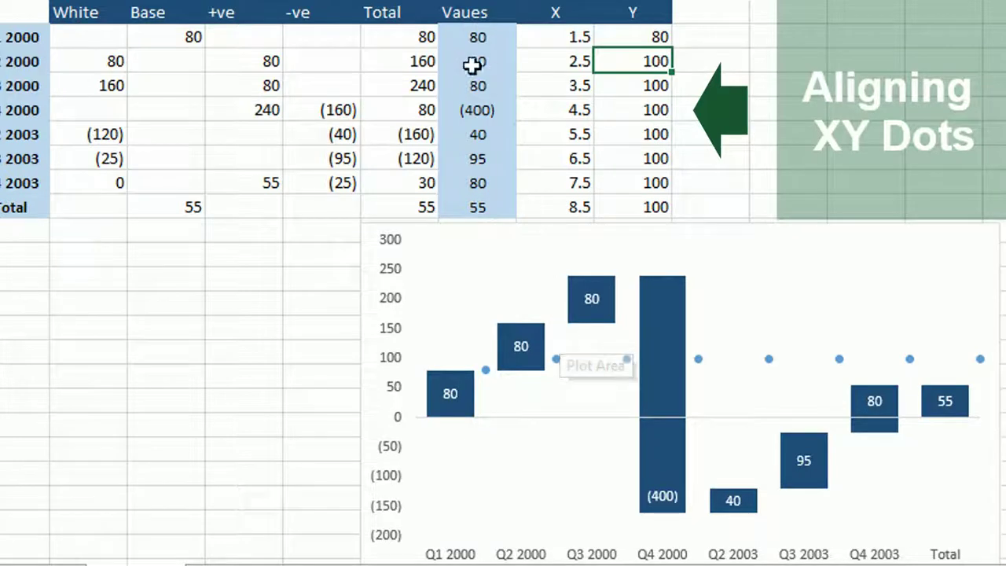
{"action": "type", "text": "="}
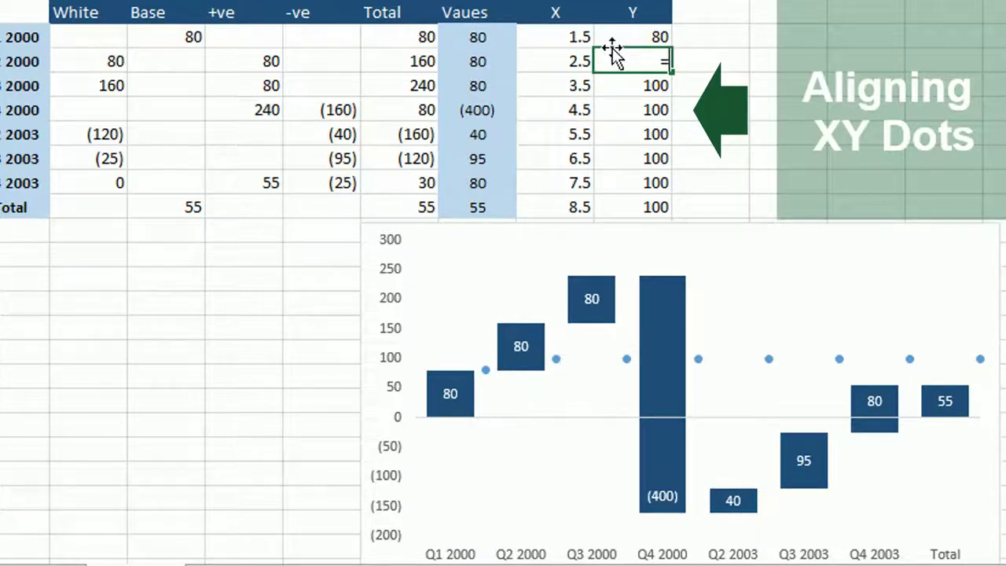
{"action": "left_click", "coordinate": [423, 62]}
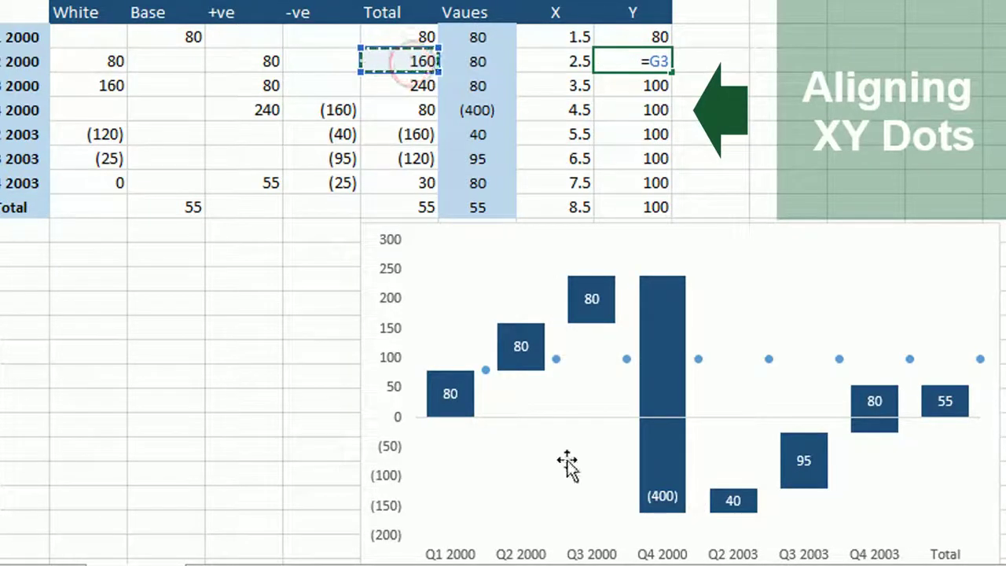
{"action": "key", "text": "Return"}
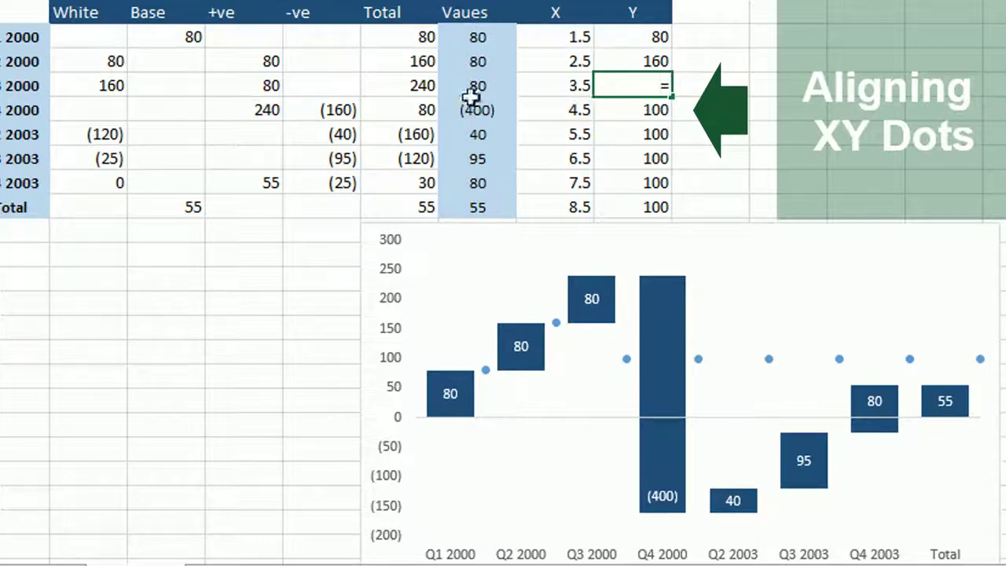
{"action": "left_click", "coordinate": [399, 88]}
{"action": "key", "text": "Return"}
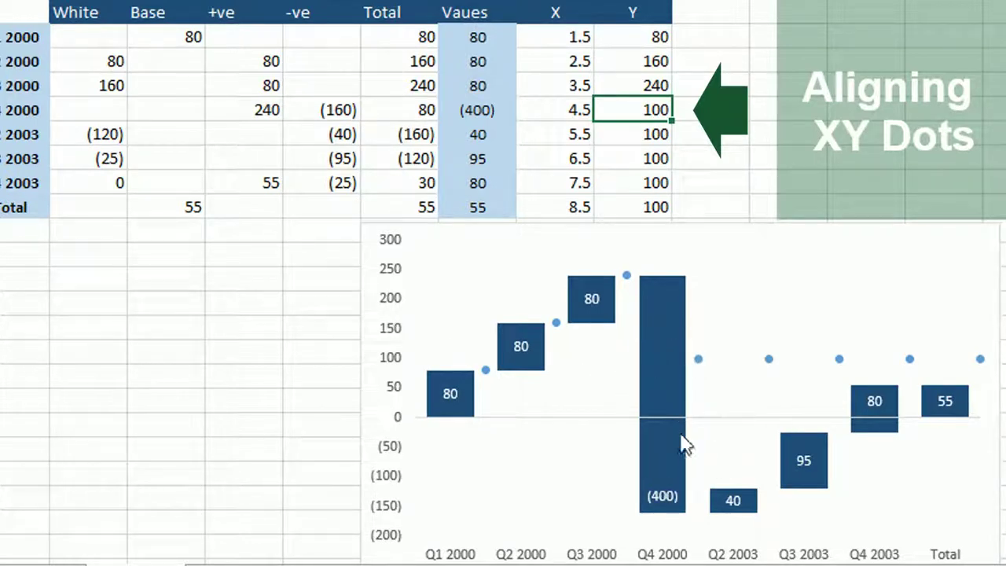
Step: Link the Y cells for Q4 2000 through Q4 2003 to their running-total cells
{"action": "mouse_move", "coordinate": [684, 364]}
{"action": "type", "text": "="}
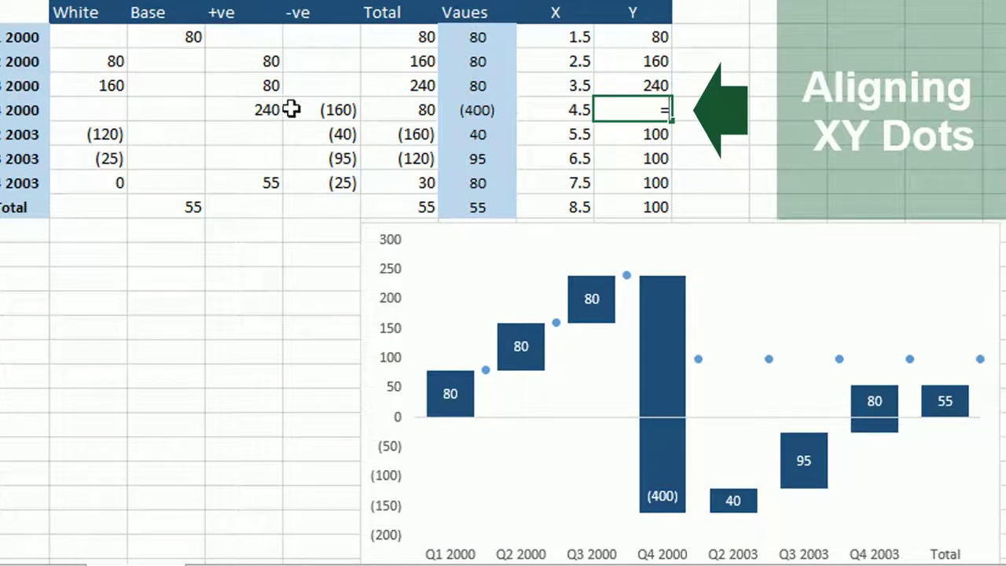
{"action": "left_click", "coordinate": [339, 109]}
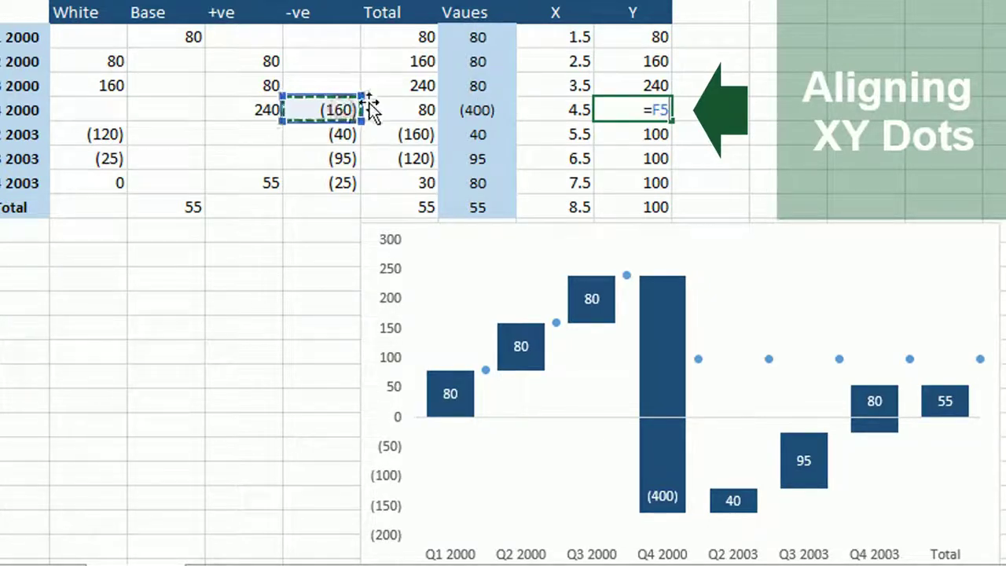
{"action": "key", "text": "Return"}
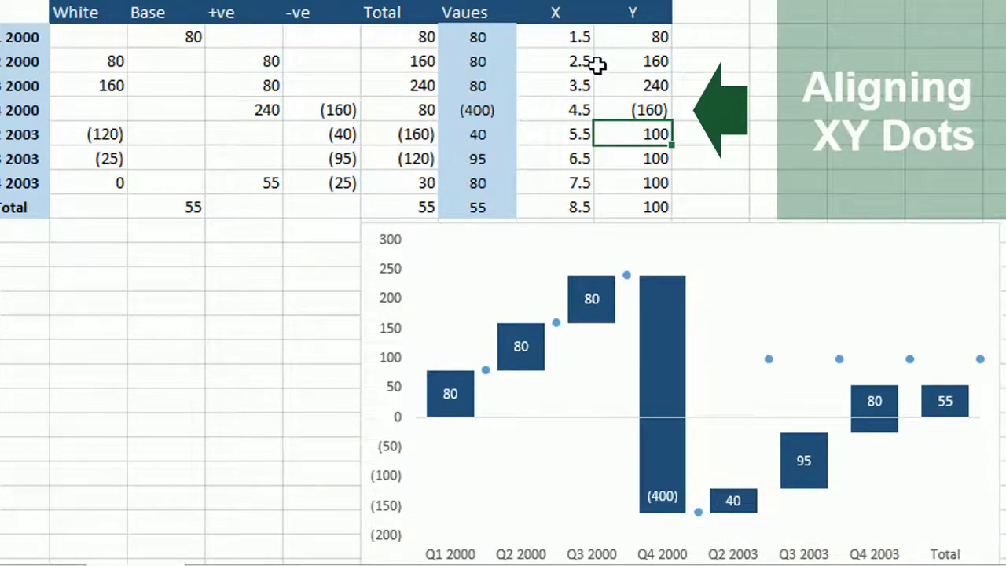
{"action": "type", "text": "="}
{"action": "left_click", "coordinate": [105, 133]}
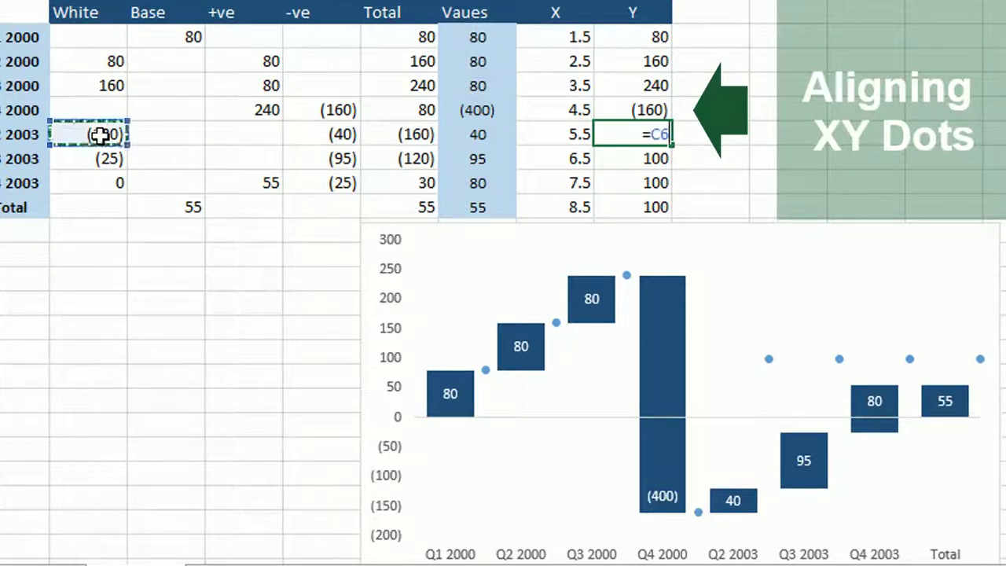
{"action": "key", "text": "Return"}
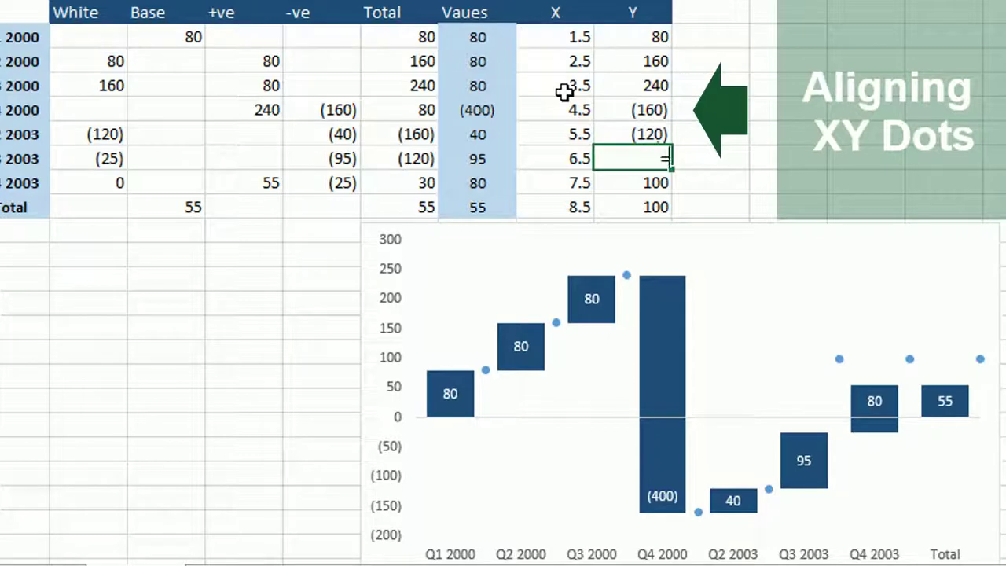
{"action": "left_click", "coordinate": [342, 134]}
{"action": "key", "text": "ctrl+Return"}
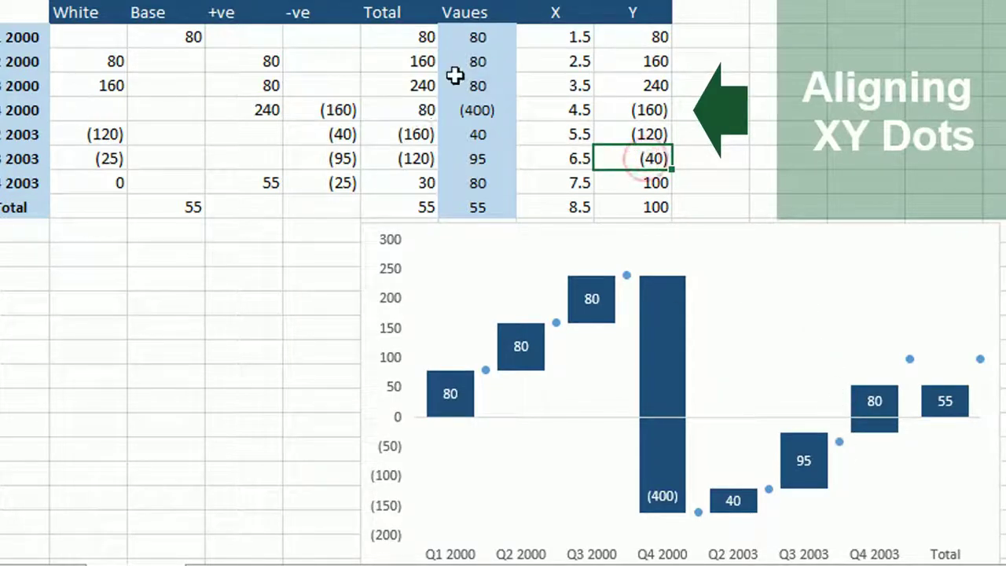
{"action": "left_click", "coordinate": [91, 158]}
{"action": "key", "text": "Return"}
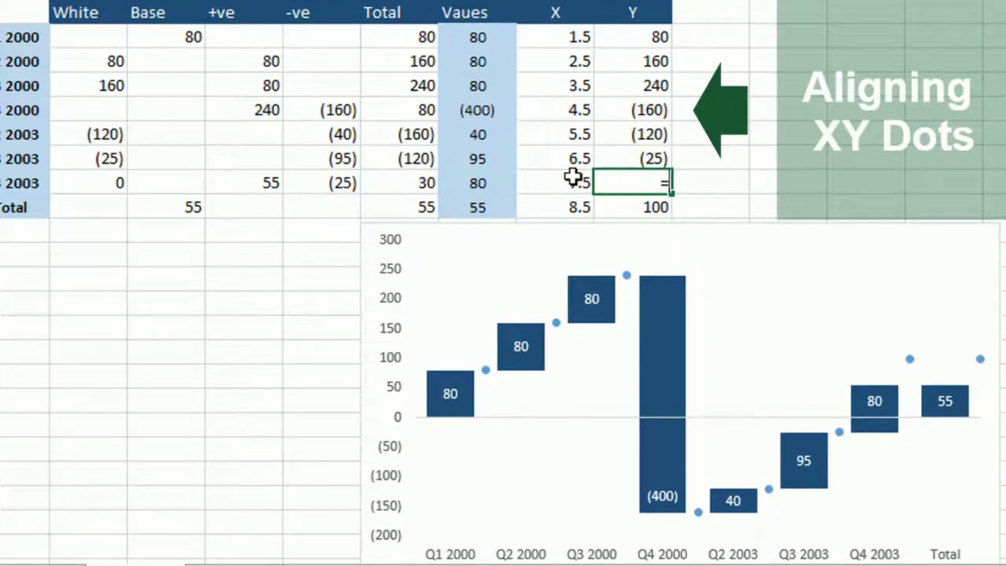
{"action": "left_click", "coordinate": [256, 179]}
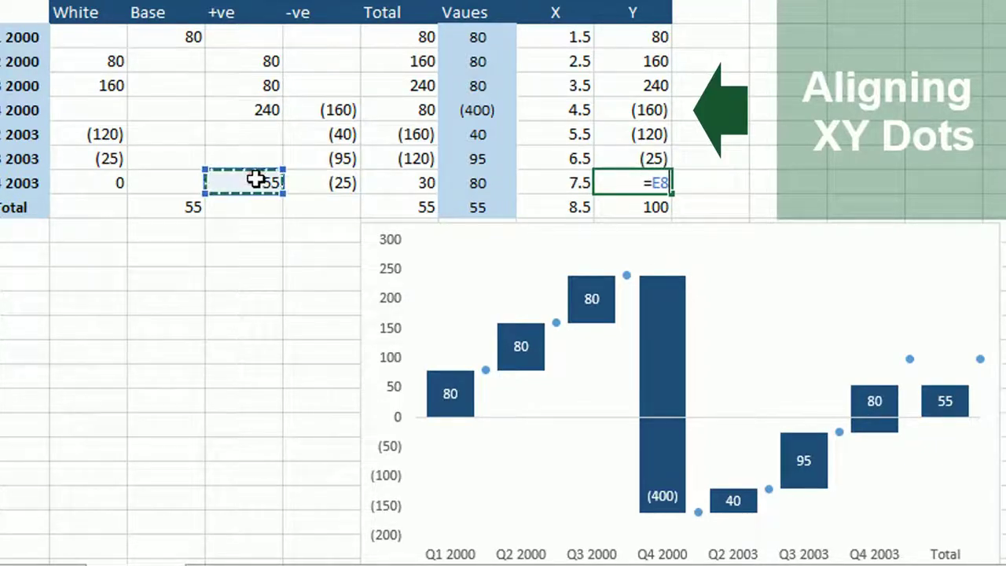
{"action": "key", "text": "Return"}
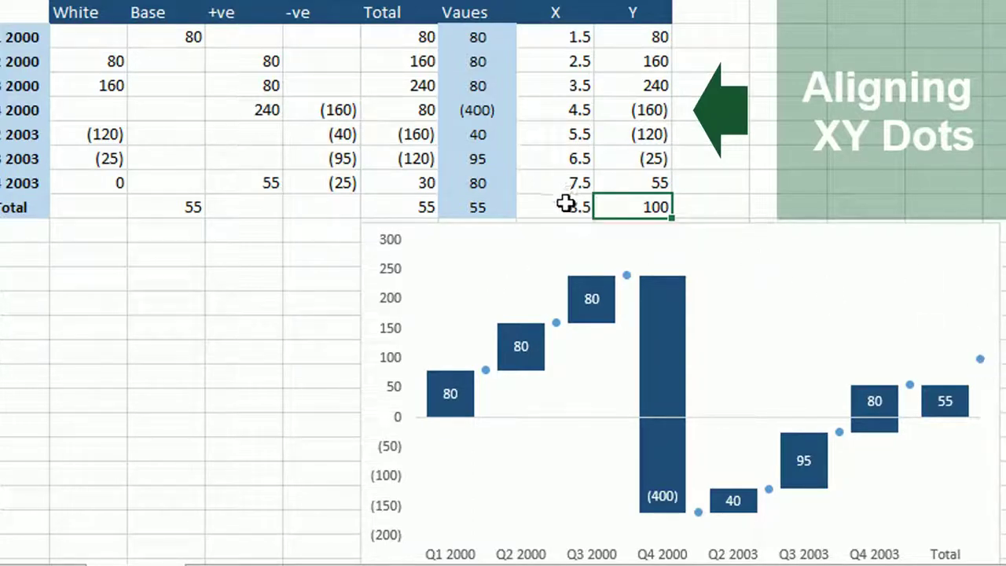
Step: Clear the X and Y values in the Total row
{"action": "left_click_drag", "start_coordinate": [566, 204], "coordinate": [606, 206]}
{"action": "key", "text": "Delete"}
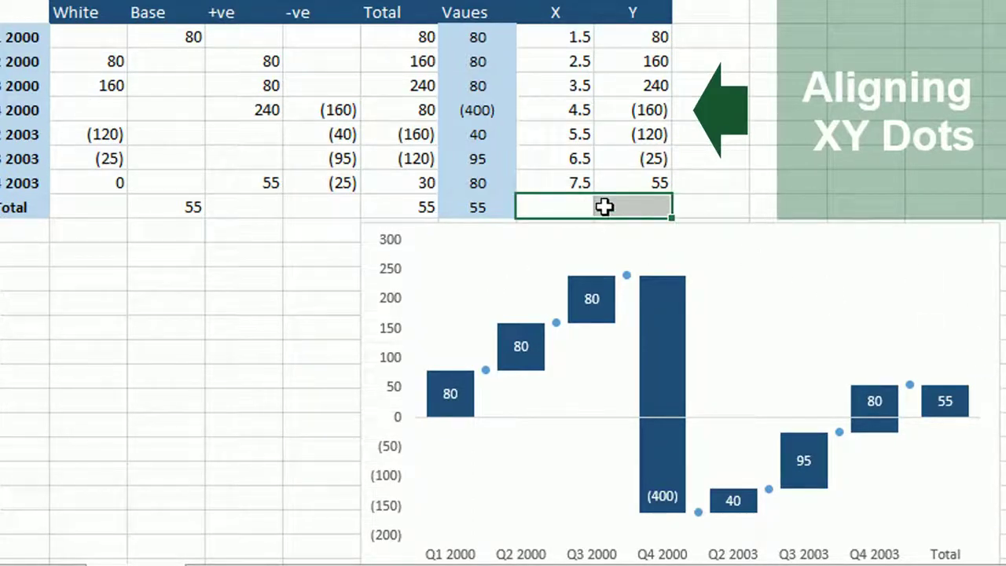
{"action": "mouse_move", "coordinate": [481, 388]}
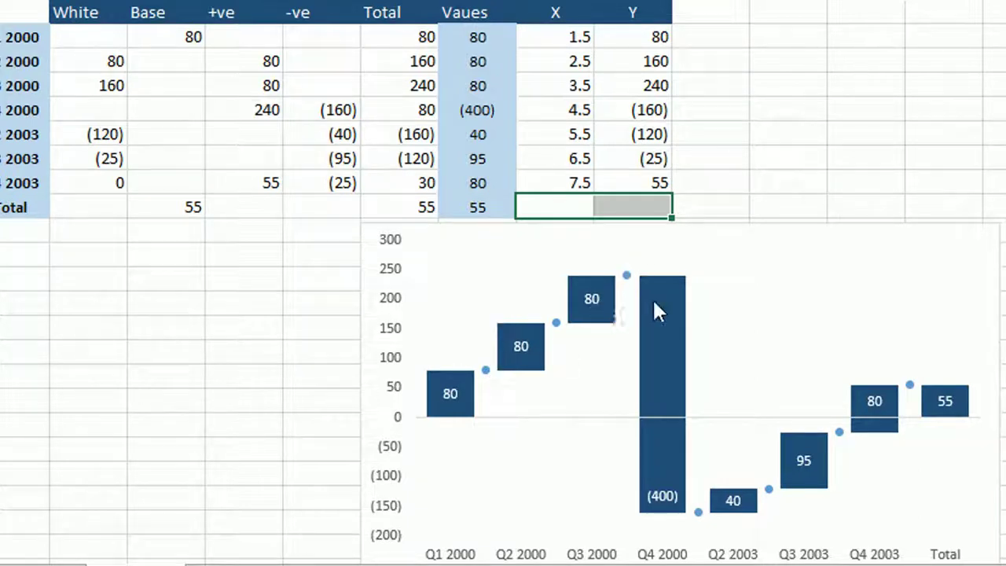
{"action": "mouse_move", "coordinate": [654, 318]}
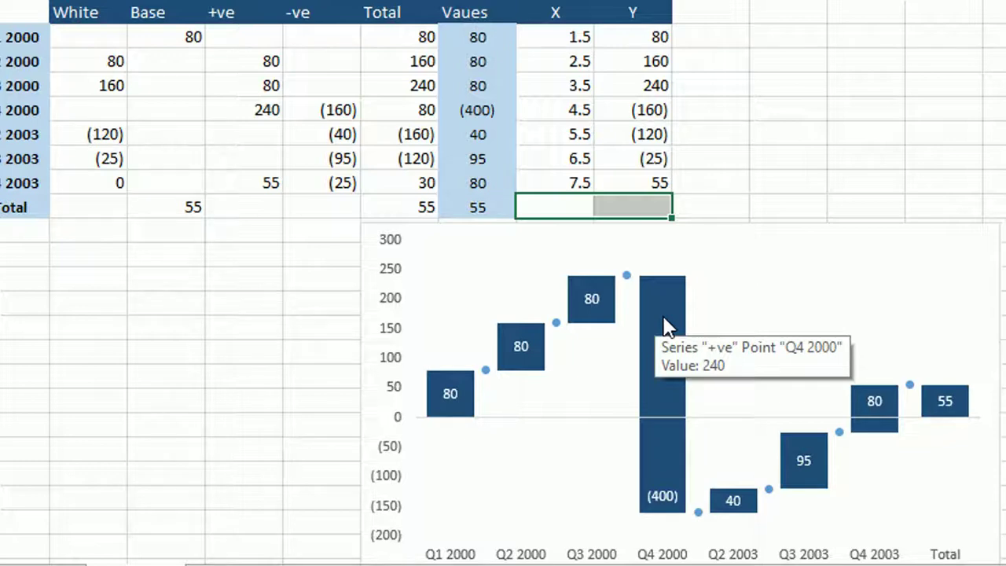
Step: Add Standard Deviation error bars to the Dot series and select its horizontal error bars
{"action": "left_click", "coordinate": [627, 279]}
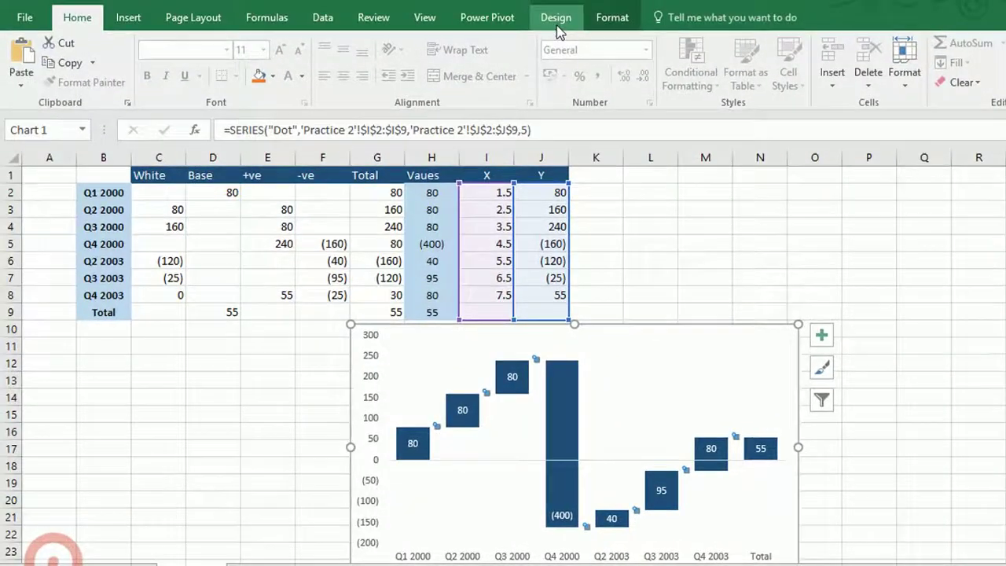
{"action": "left_click", "coordinate": [566, 6]}
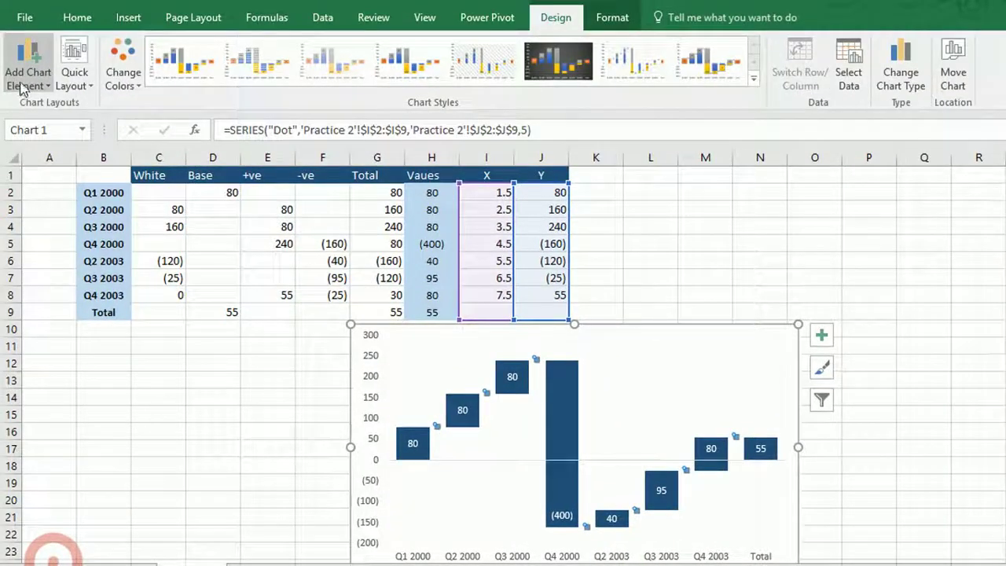
{"action": "left_click", "coordinate": [24, 85]}
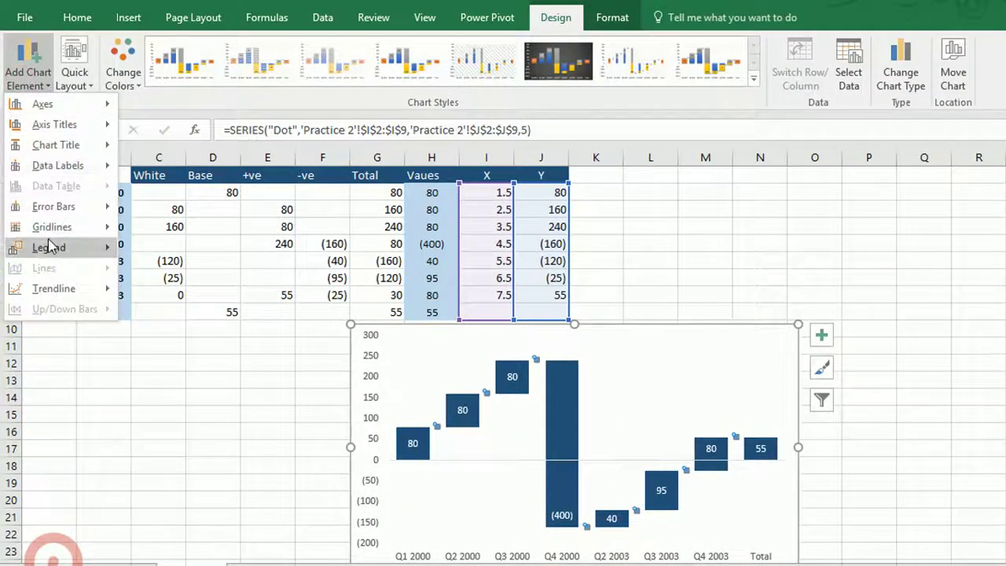
{"action": "left_click", "coordinate": [49, 206]}
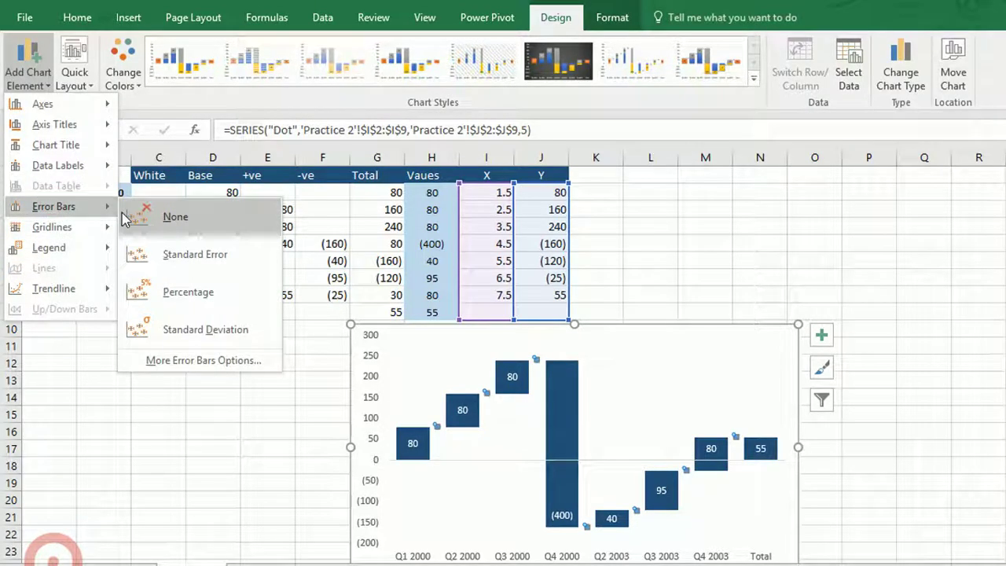
{"action": "mouse_move", "coordinate": [39, 103]}
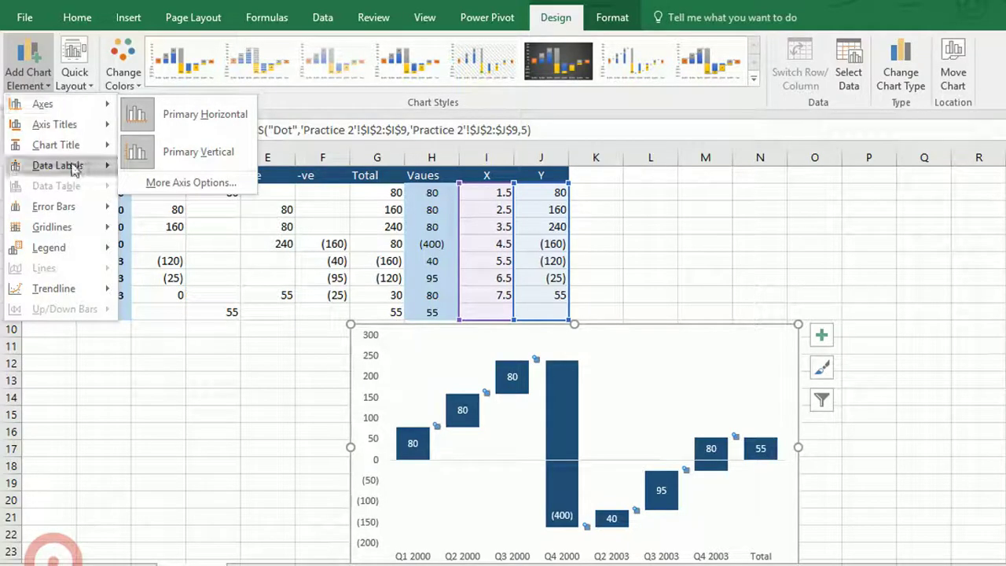
{"action": "mouse_move", "coordinate": [53, 206]}
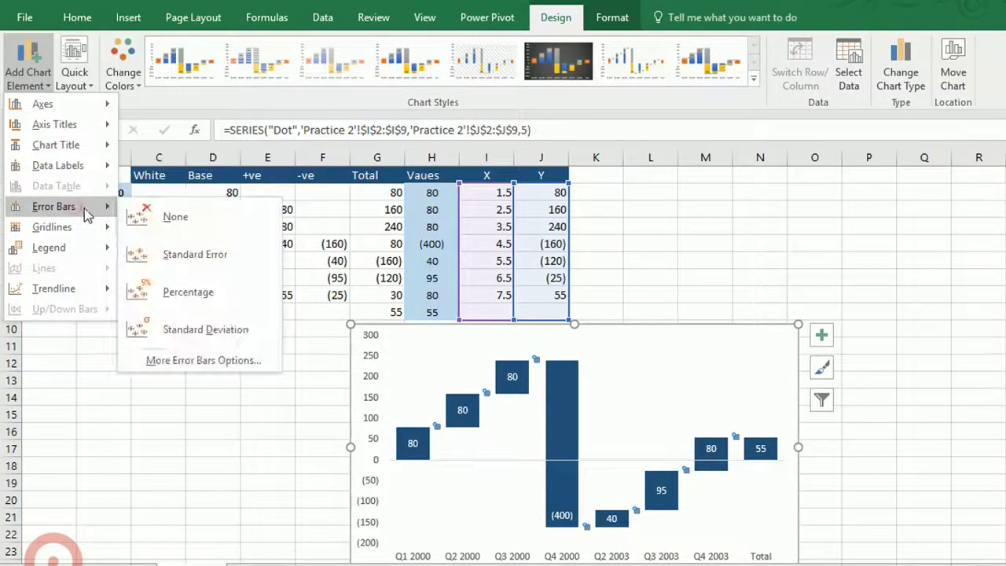
{"action": "left_click", "coordinate": [194, 360]}
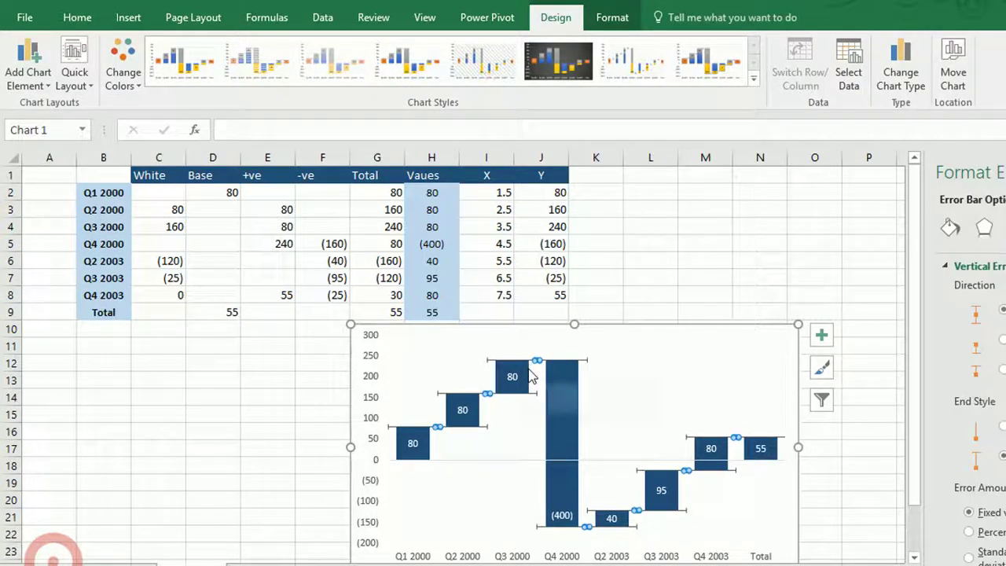
{"action": "mouse_move", "coordinate": [529, 377]}
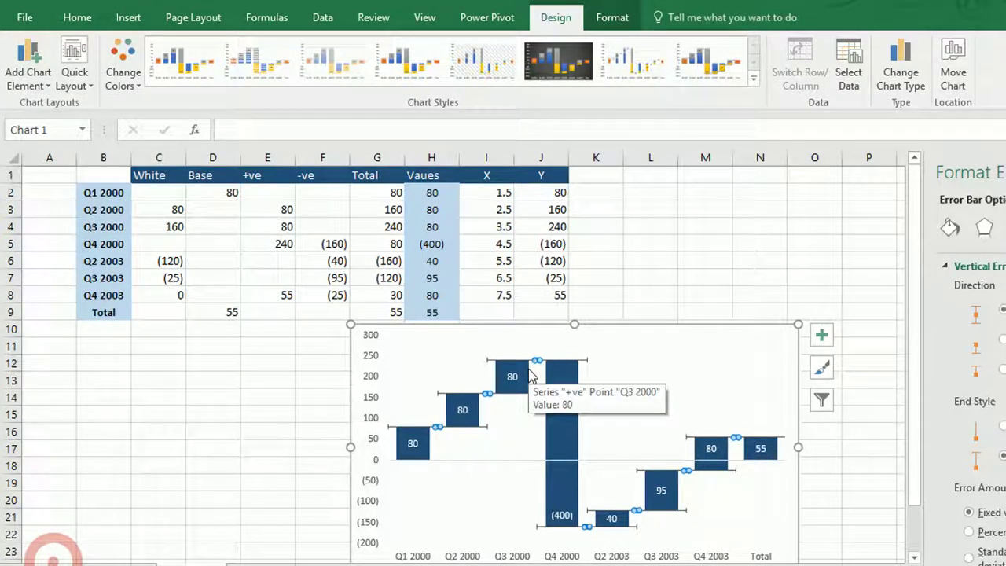
{"action": "left_click", "coordinate": [585, 361]}
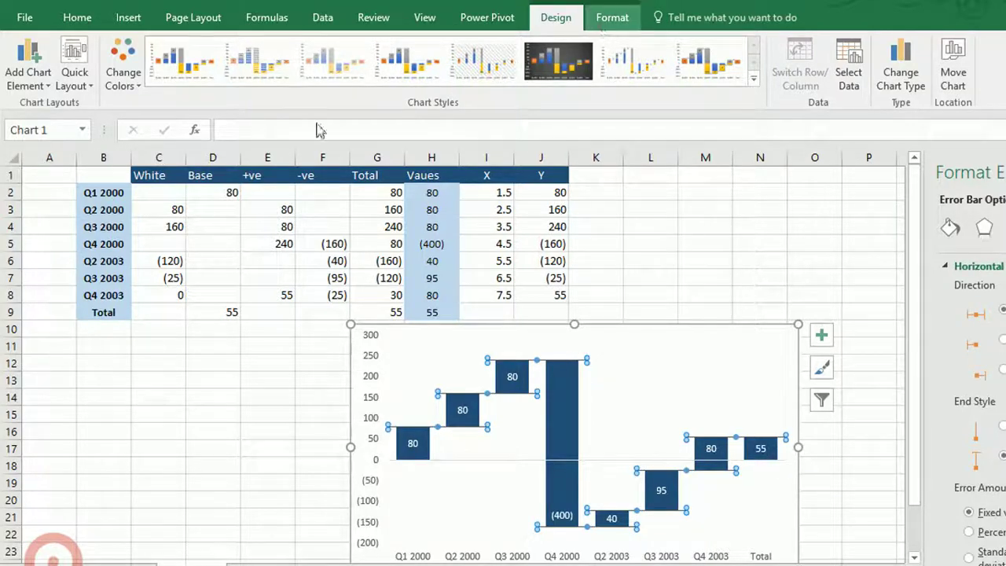
{"action": "left_click", "coordinate": [613, 17]}
Step: Give the Dot series X error bars a fixed error amount of 0.15
{"action": "left_click", "coordinate": [122, 48]}
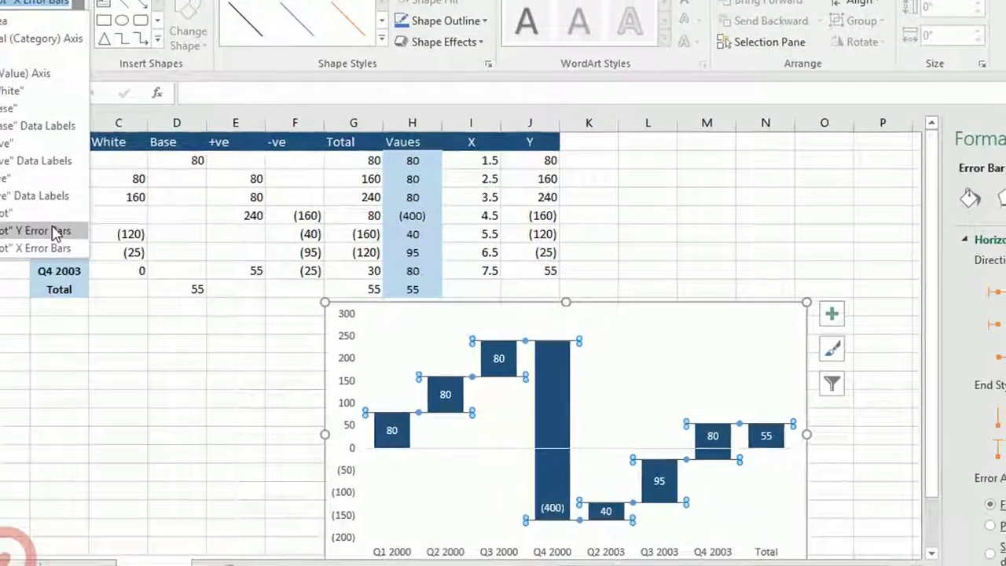
{"action": "left_click", "coordinate": [68, 274]}
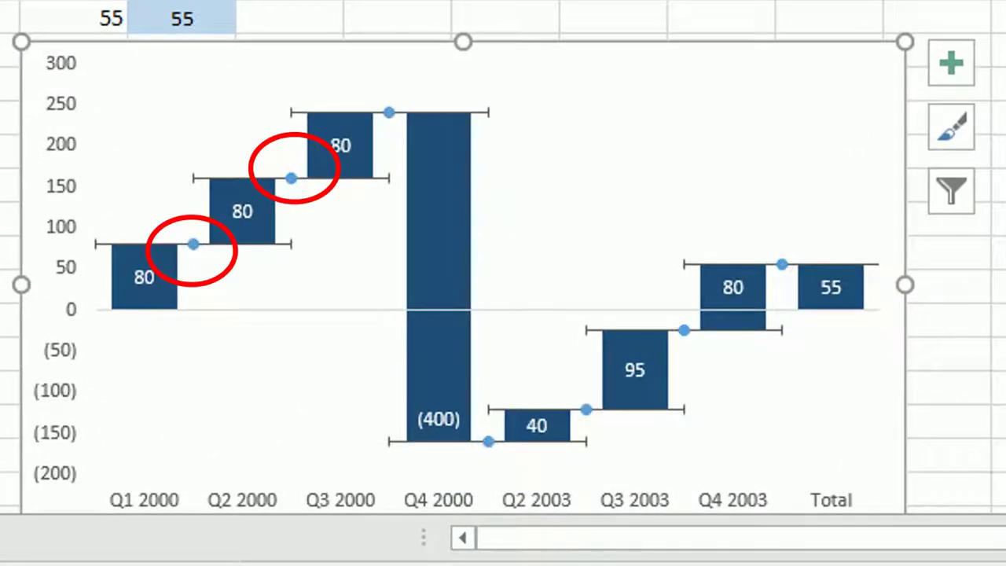
{"action": "left_click", "coordinate": [486, 113]}
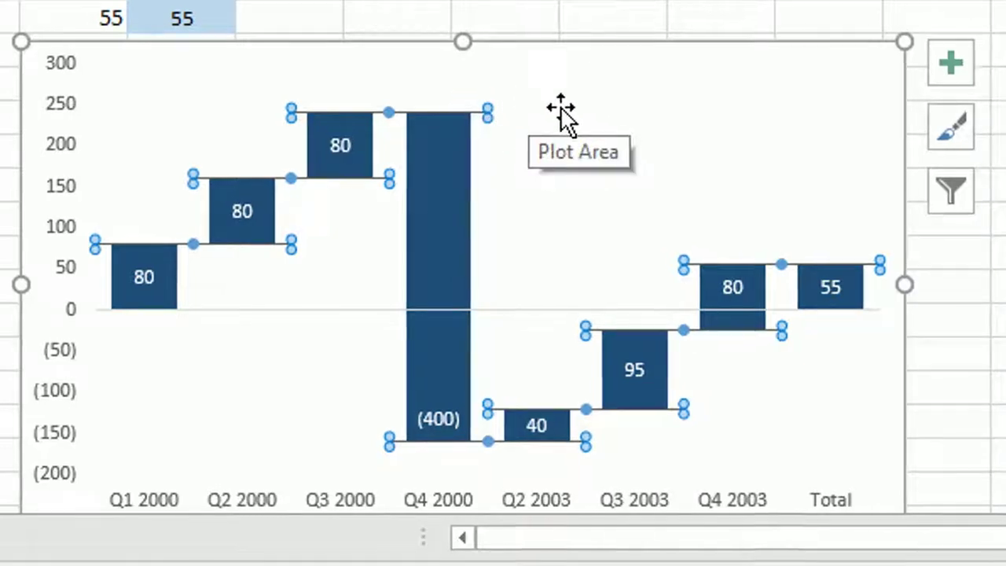
{"action": "key", "text": "ctrl+1"}
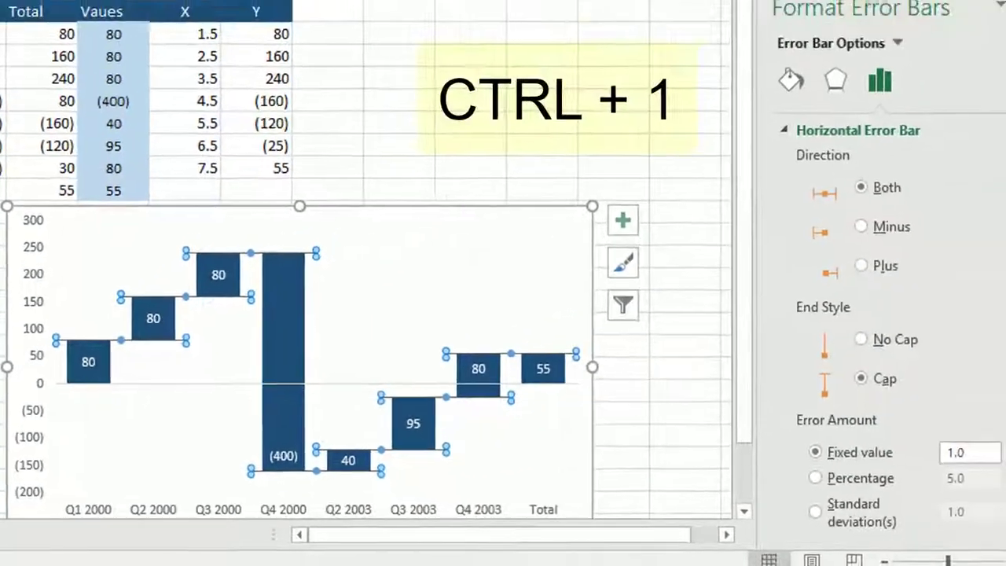
{"action": "scroll", "coordinate": [872, 315], "scroll_direction": "down", "scroll_amount": 2}
{"action": "double_click", "coordinate": [912, 394]}
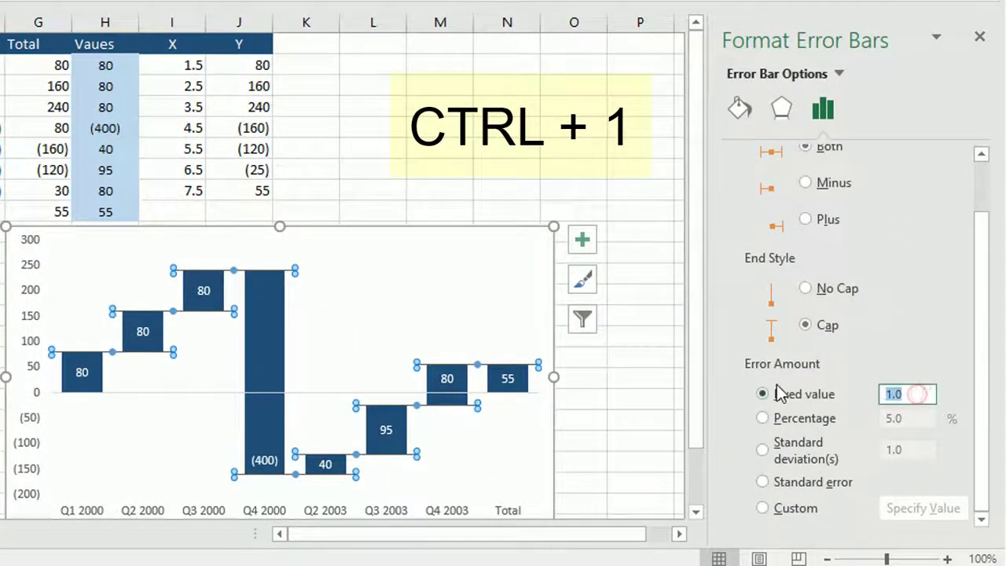
{"action": "type", "text": "0.1"}
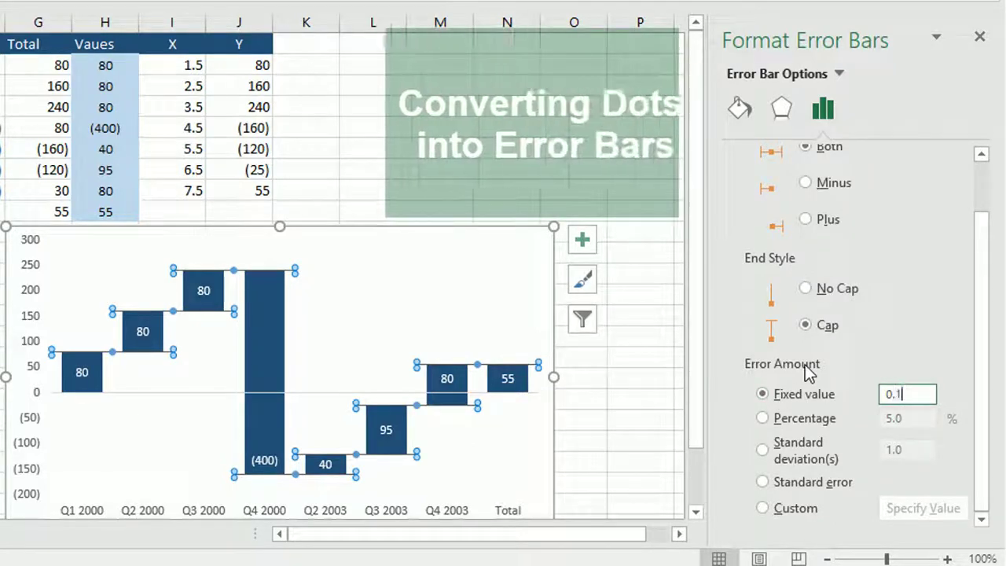
{"action": "type", "text": "5"}
{"action": "key", "text": "Return"}
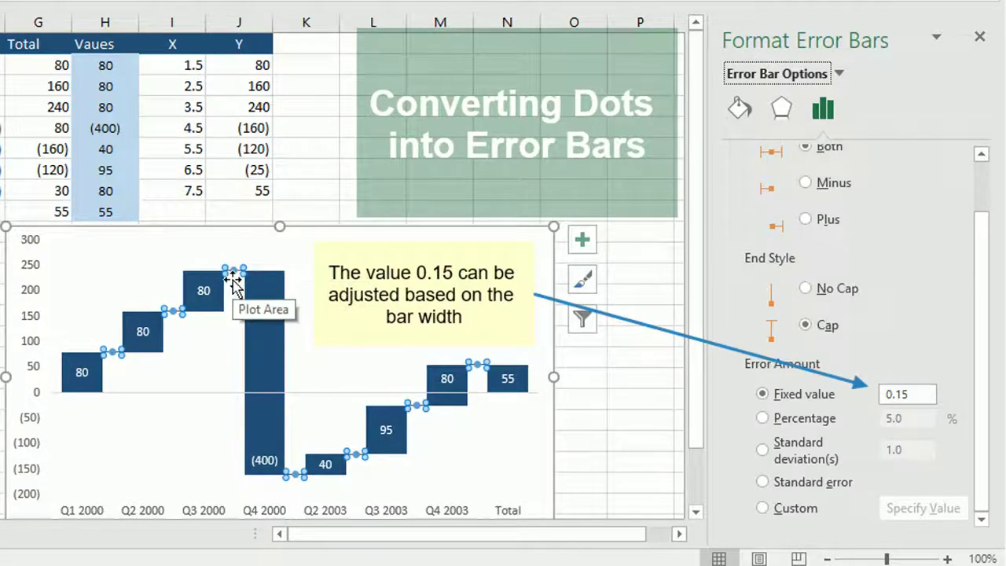
Step: Set the horizontal error bars' end style to No Cap
{"action": "left_click", "coordinate": [834, 288]}
{"action": "left_click", "coordinate": [348, 304]}
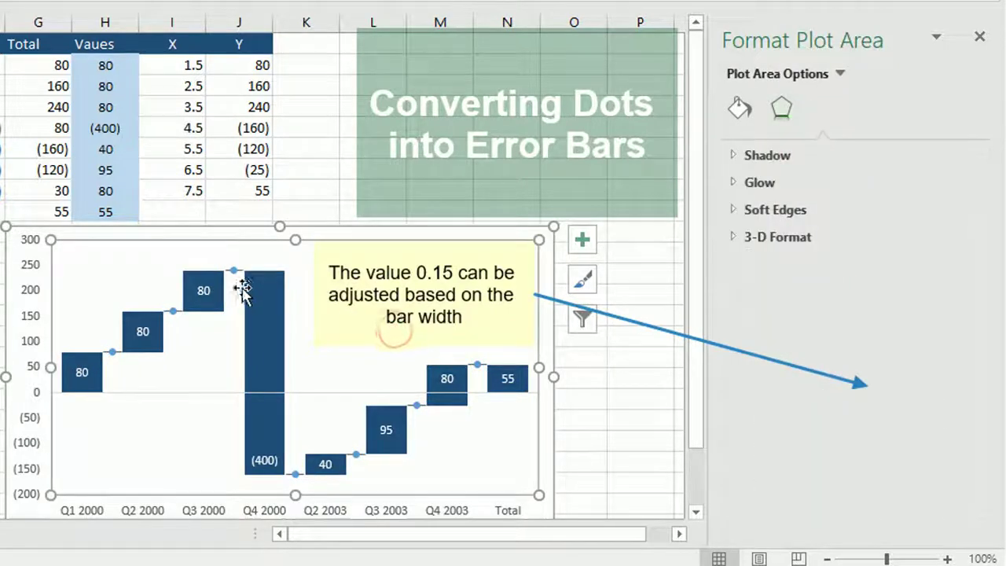
{"action": "left_click", "coordinate": [240, 271]}
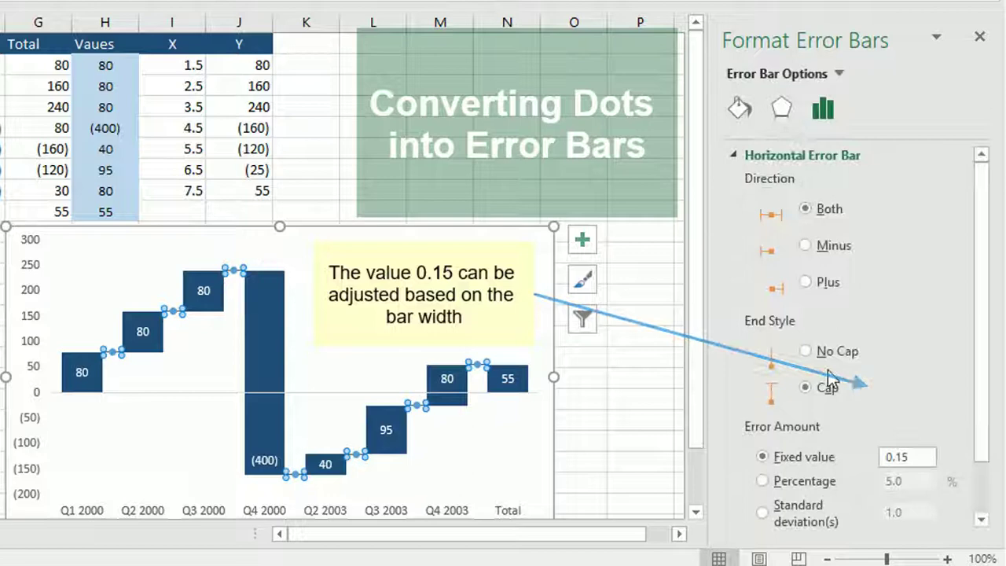
{"action": "left_click", "coordinate": [805, 351]}
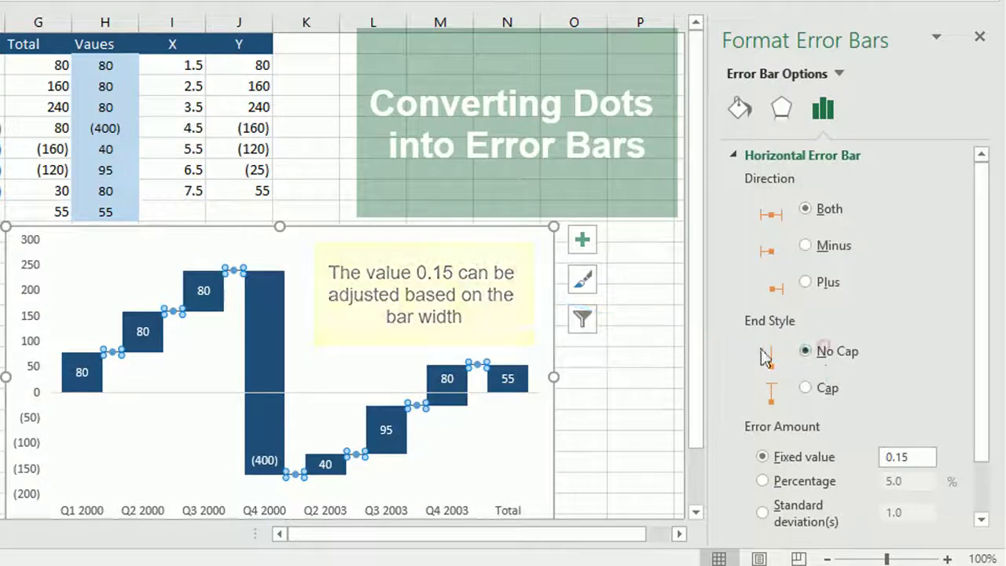
{"action": "left_click", "coordinate": [454, 182]}
Step: Hide the Dot markers: marker None, border No line, and fill No fill
{"action": "left_click", "coordinate": [235, 272]}
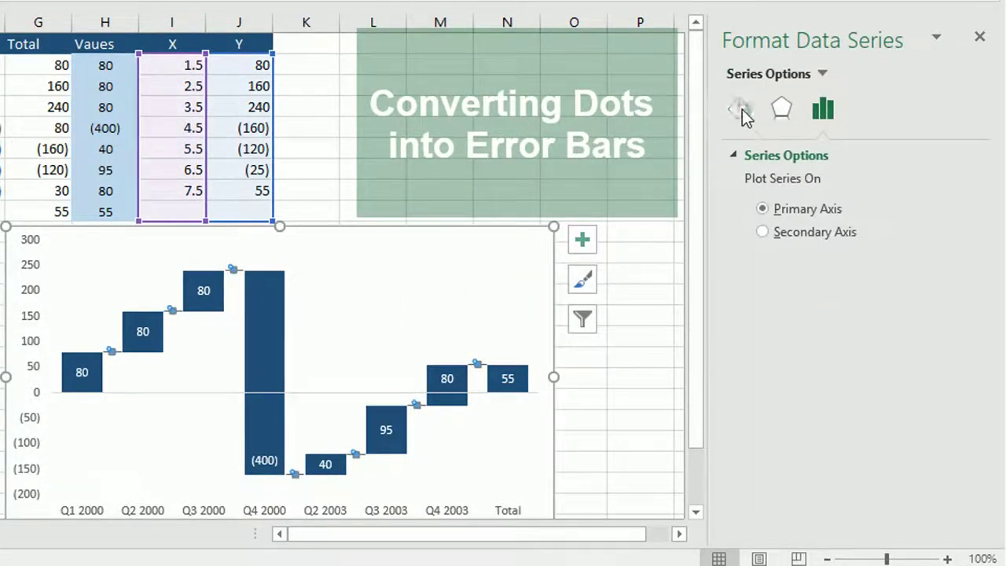
{"action": "left_click", "coordinate": [743, 110]}
{"action": "left_click", "coordinate": [822, 160]}
{"action": "left_click", "coordinate": [786, 183]}
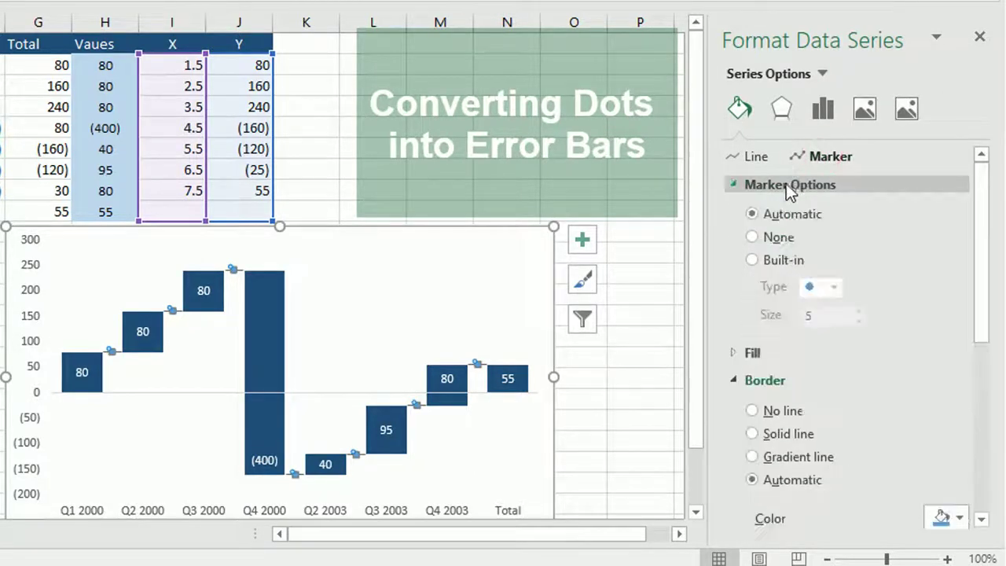
{"action": "left_click", "coordinate": [780, 185]}
{"action": "left_click", "coordinate": [778, 185]}
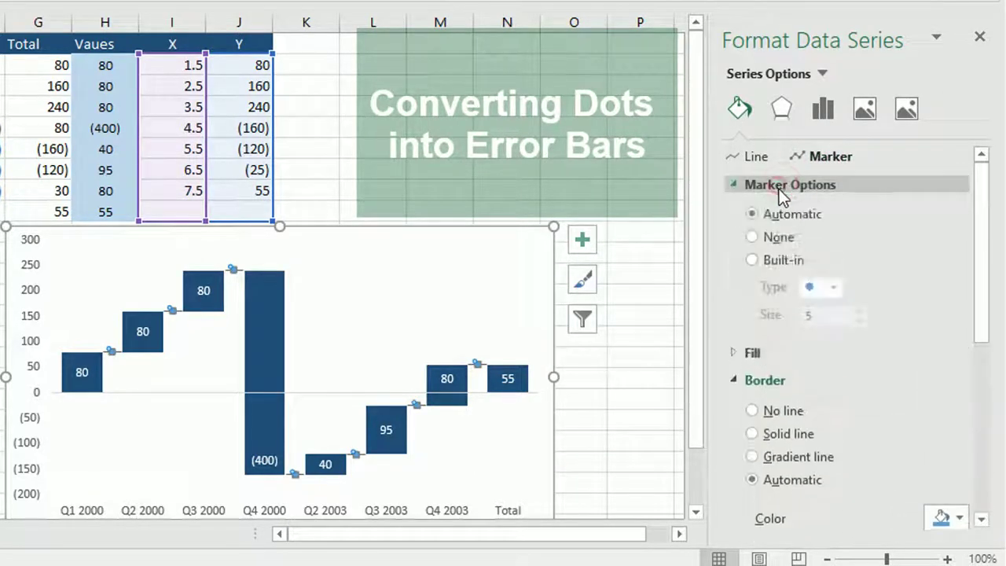
{"action": "left_click", "coordinate": [769, 237]}
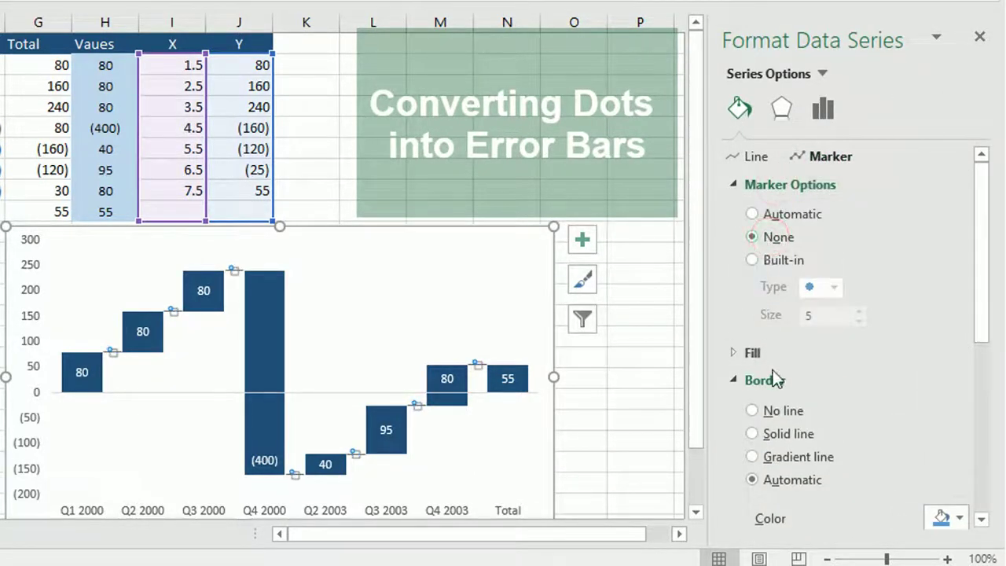
{"action": "left_click", "coordinate": [754, 410]}
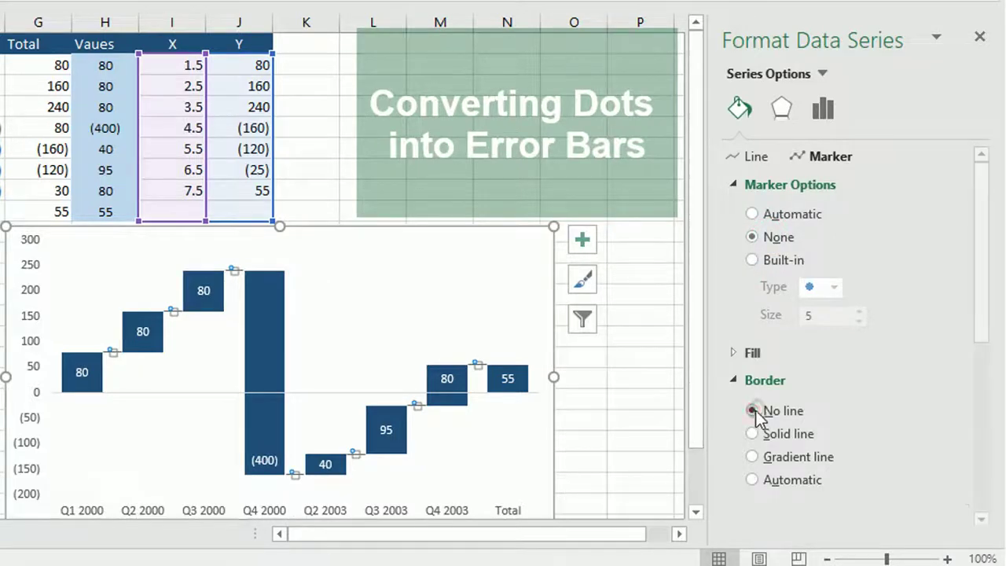
{"action": "left_click", "coordinate": [739, 353]}
{"action": "left_click", "coordinate": [791, 384]}
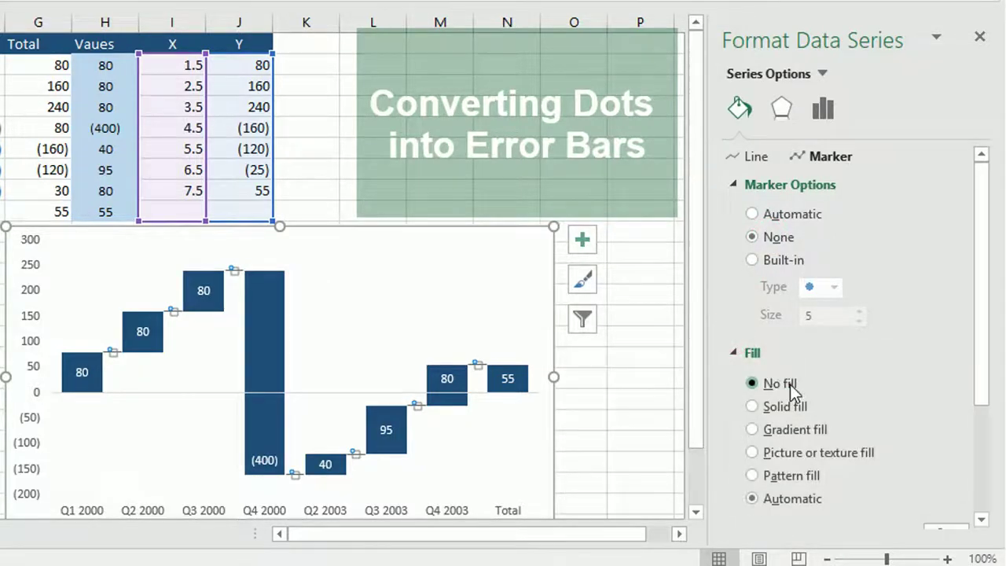
{"action": "left_click", "coordinate": [574, 150]}
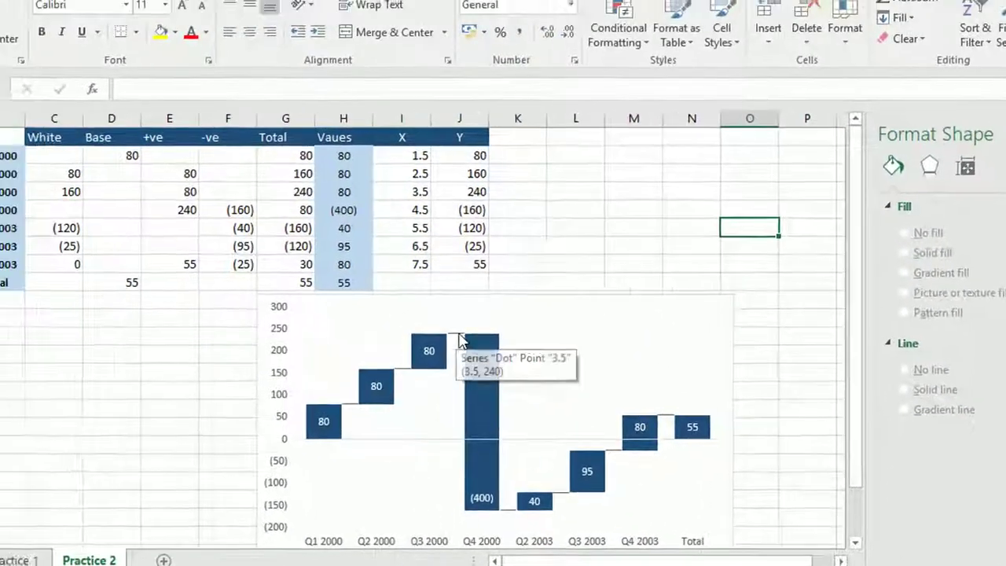
Step: Apply a dashed outline style to the Dot series' X error bars, then deselect the chart
{"action": "left_click", "coordinate": [350, 305]}
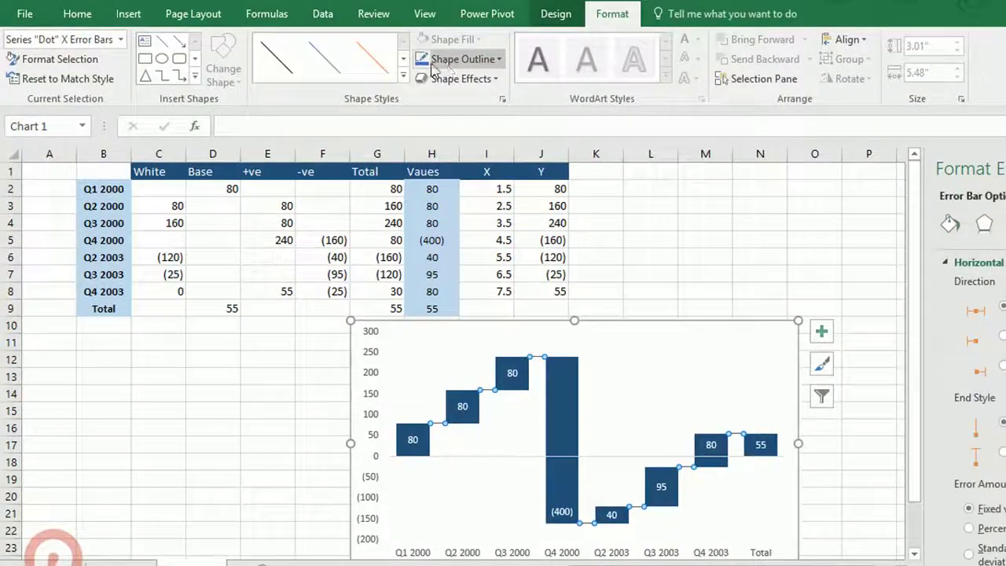
{"action": "left_click", "coordinate": [461, 60]}
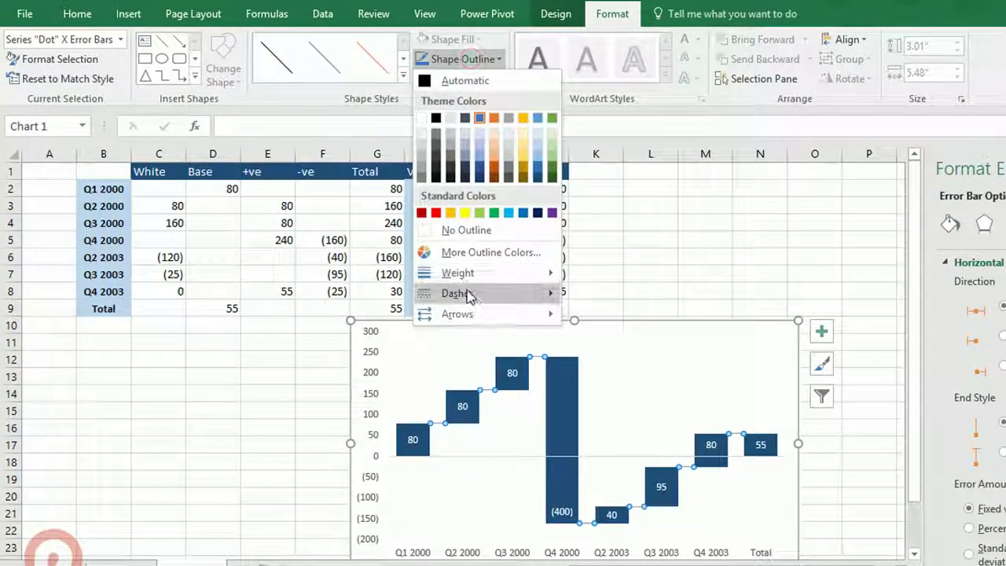
{"action": "mouse_move", "coordinate": [467, 294]}
{"action": "left_click", "coordinate": [597, 333]}
{"action": "left_click", "coordinate": [702, 244]}
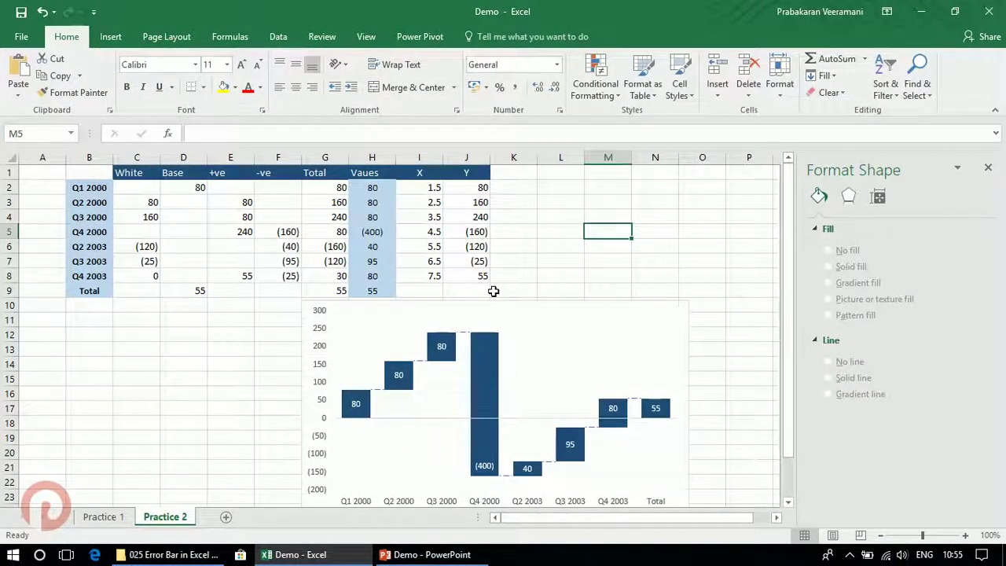
{"action": "left_click", "coordinate": [486, 291]}
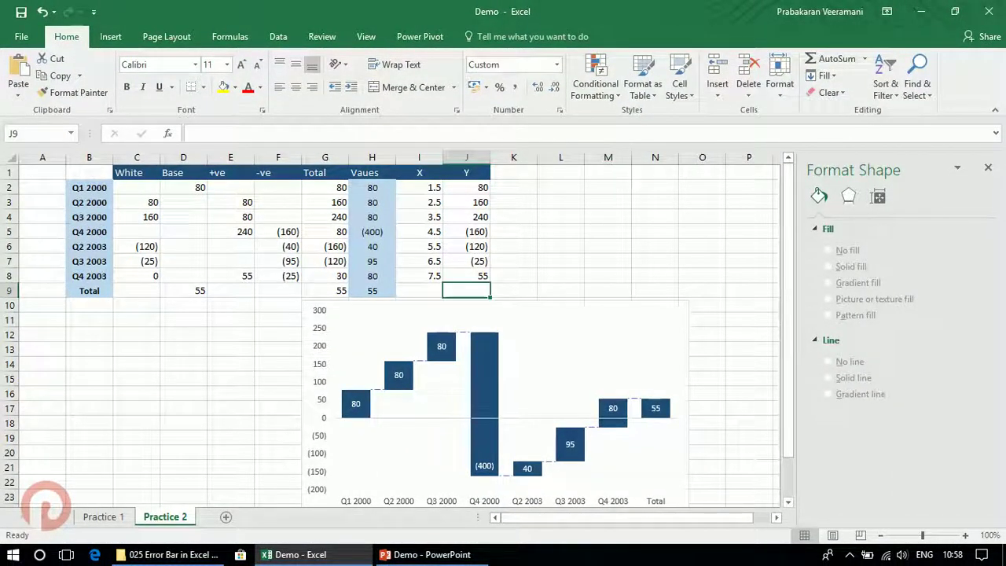